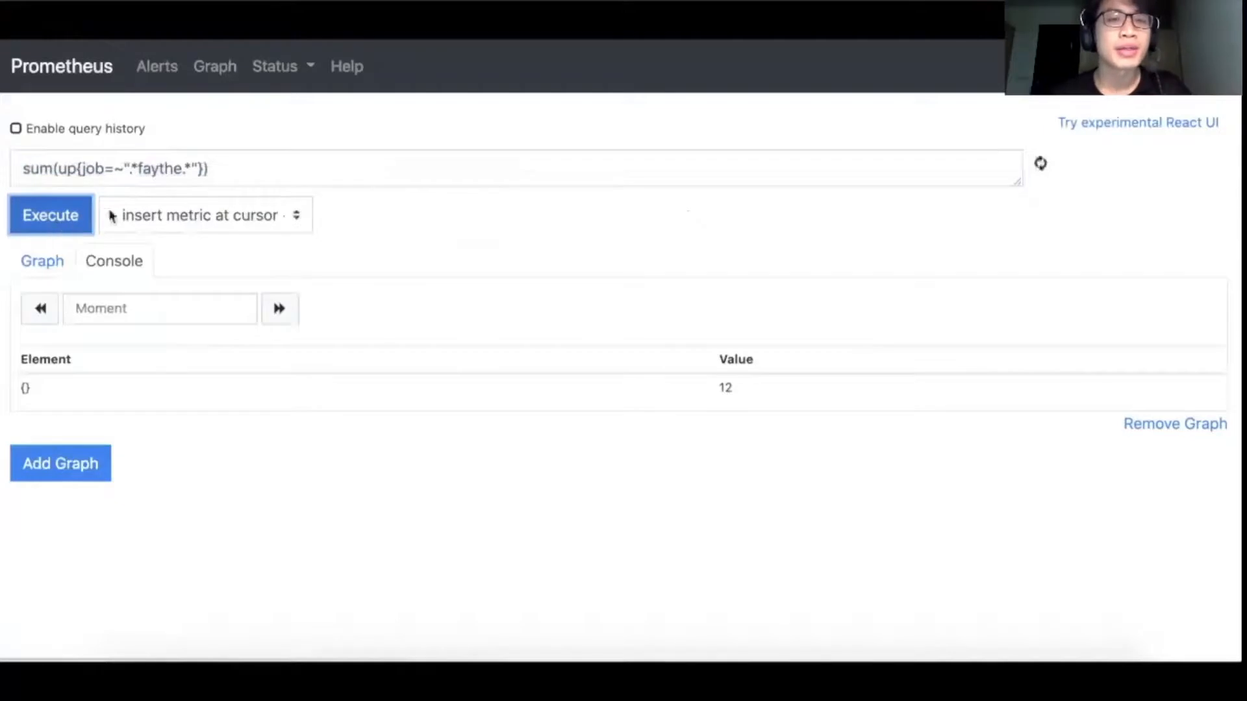
# Step: Copy the sum(up{job=~".*faythe.*"}) query from Prometheus, then switch to Faythe and list the openstack cloud's scalers
pyautogui.click(206, 183)
pyautogui.hotkey('ctrl', 'a')
pyautogui.hotkey('ctrl', 'c')
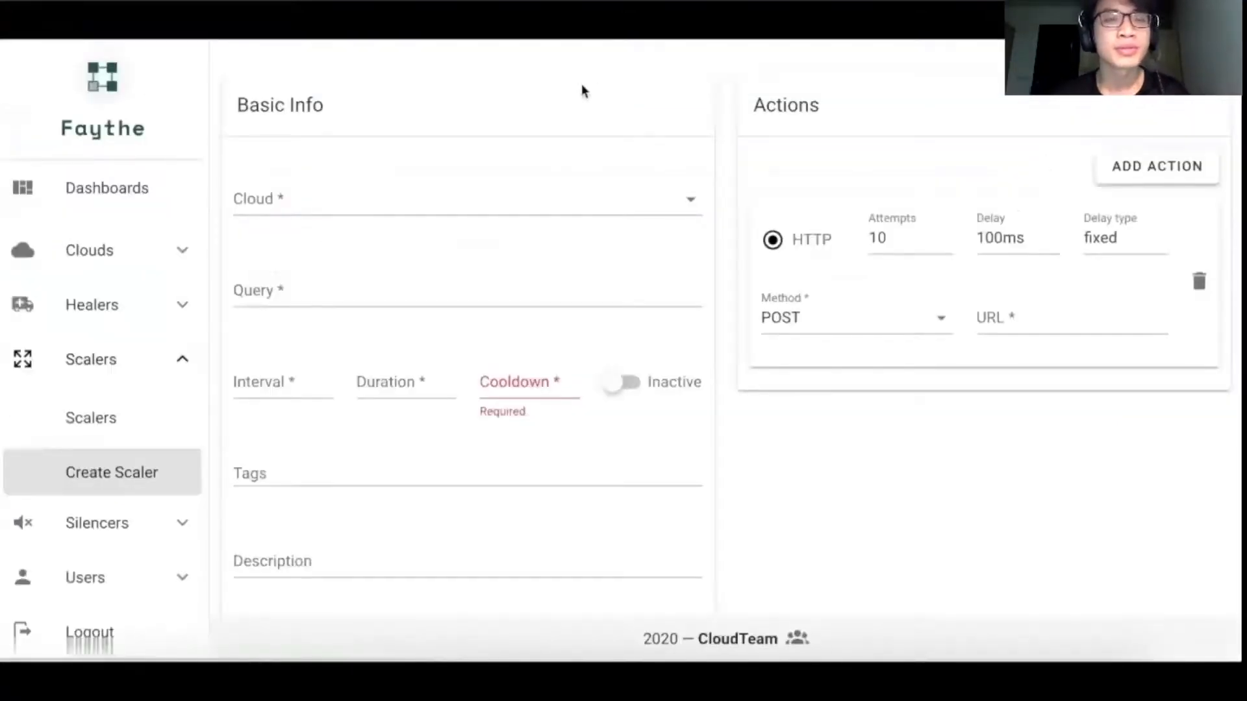
pyautogui.click(150, 432)
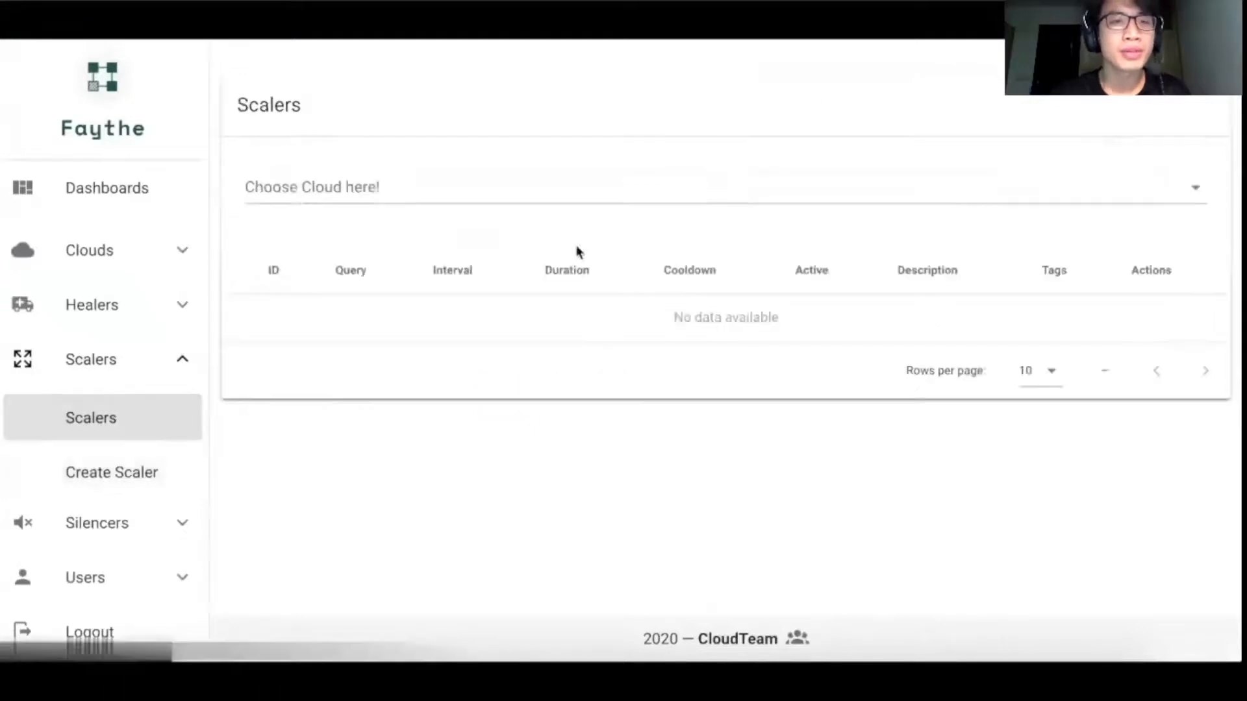
pyautogui.click(598, 208)
pyautogui.click(675, 251)
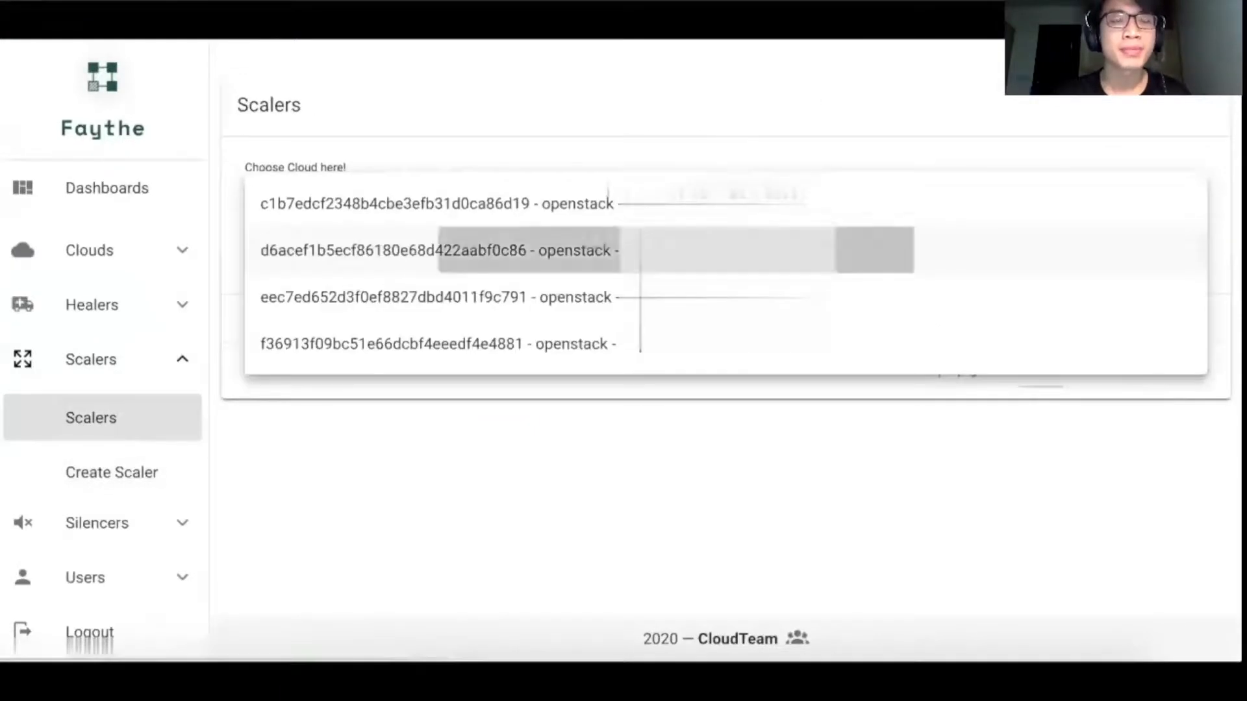
# Step: Start a new scaler for the openstack cloud with the query sum(up{job=~".*faythe.*"}) == 12
pyautogui.click(123, 471)
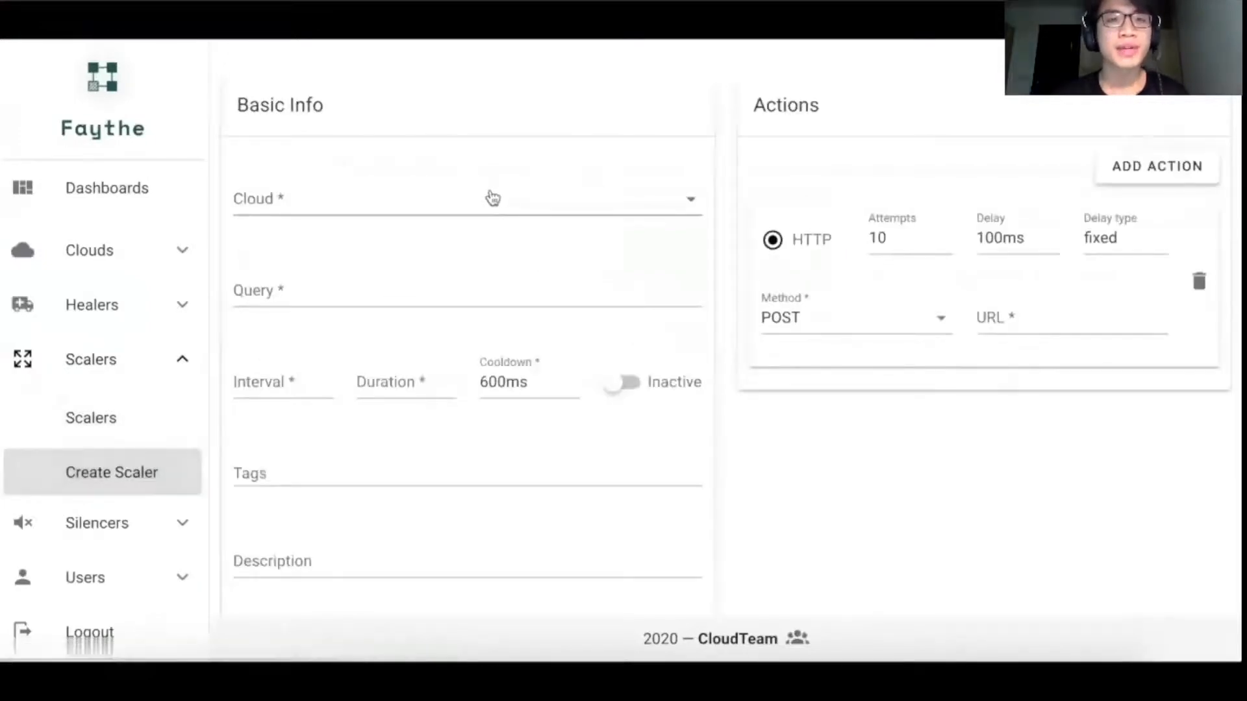
pyautogui.click(491, 198)
pyautogui.click(553, 263)
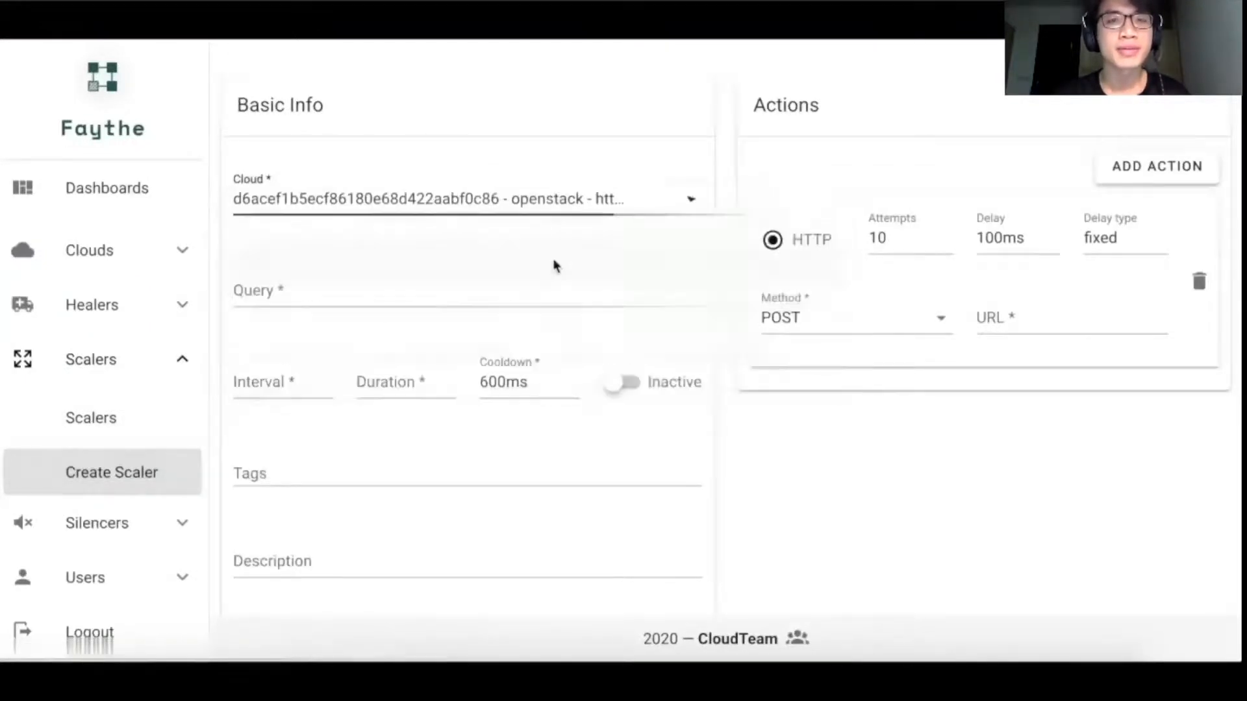
pyautogui.click(497, 282)
pyautogui.hotkey('ctrl', 'v')
pyautogui.write('== 12')
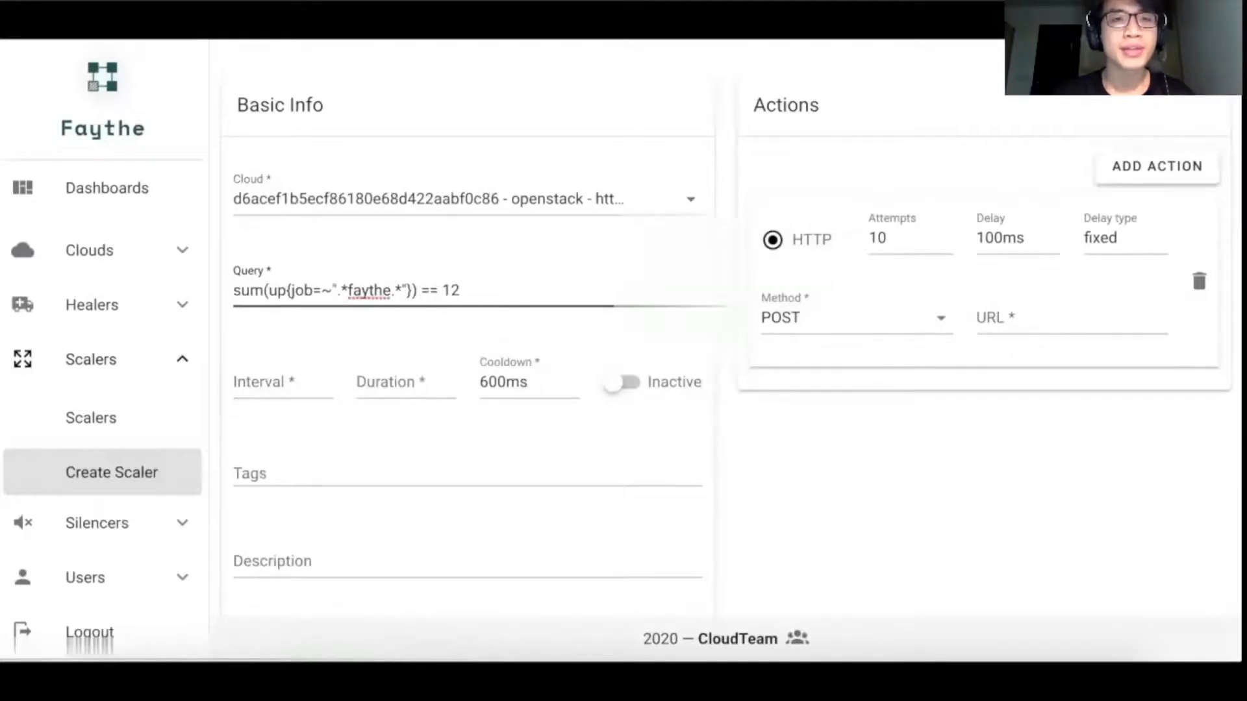
# Step: Set the scaler's interval to 10s, duration to 1m and cooldown to 900s, and make it active
pyautogui.click(301, 380)
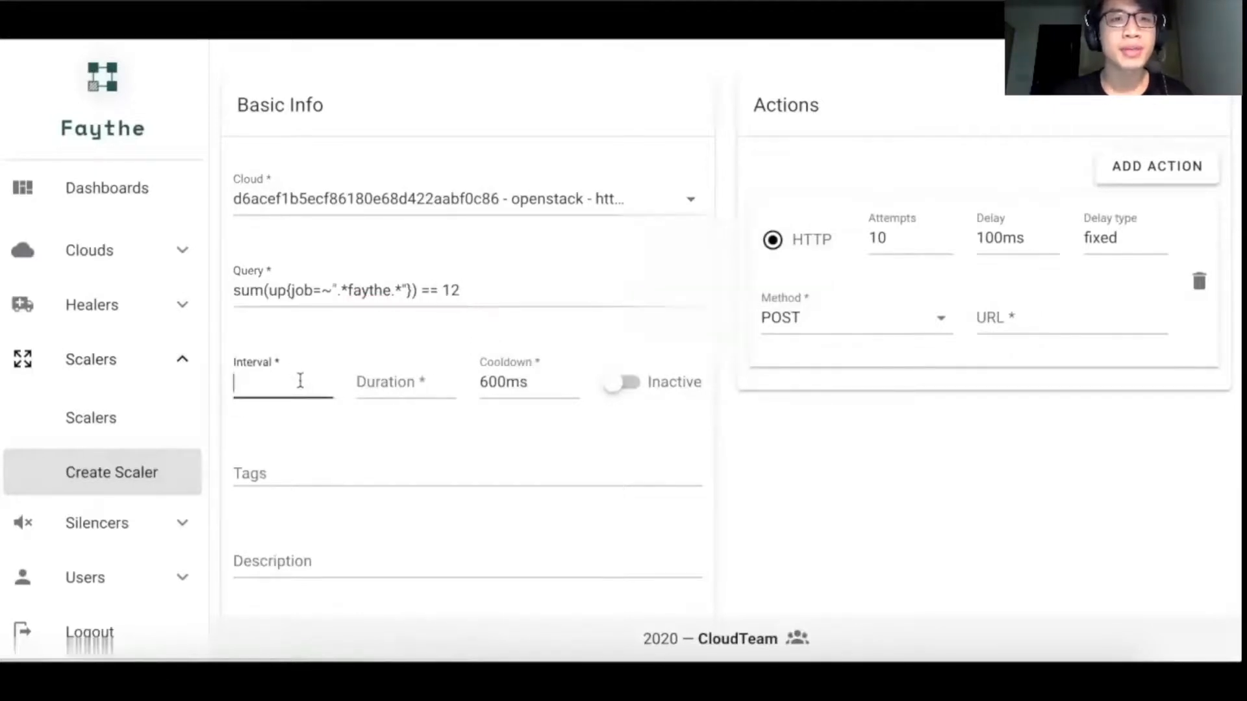
pyautogui.write('10s')
pyautogui.click(369, 369)
pyautogui.write('1m')
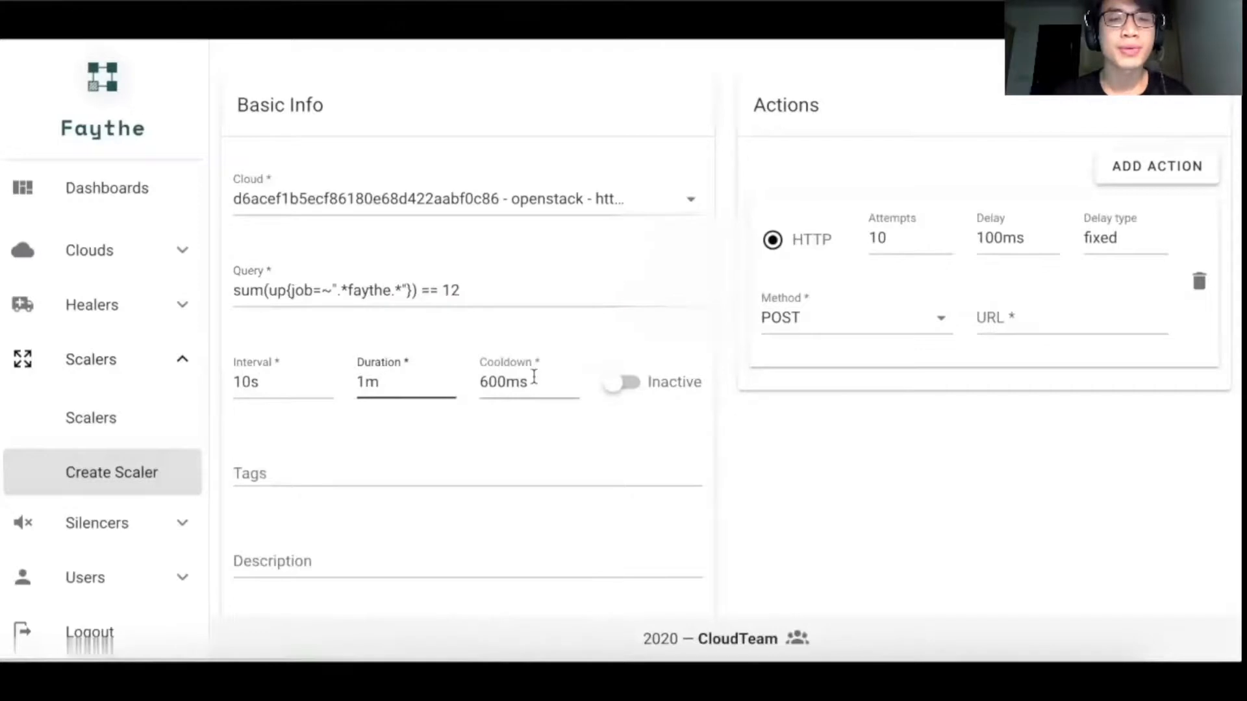
pyautogui.moveTo(534, 377); pyautogui.dragTo(479, 383)
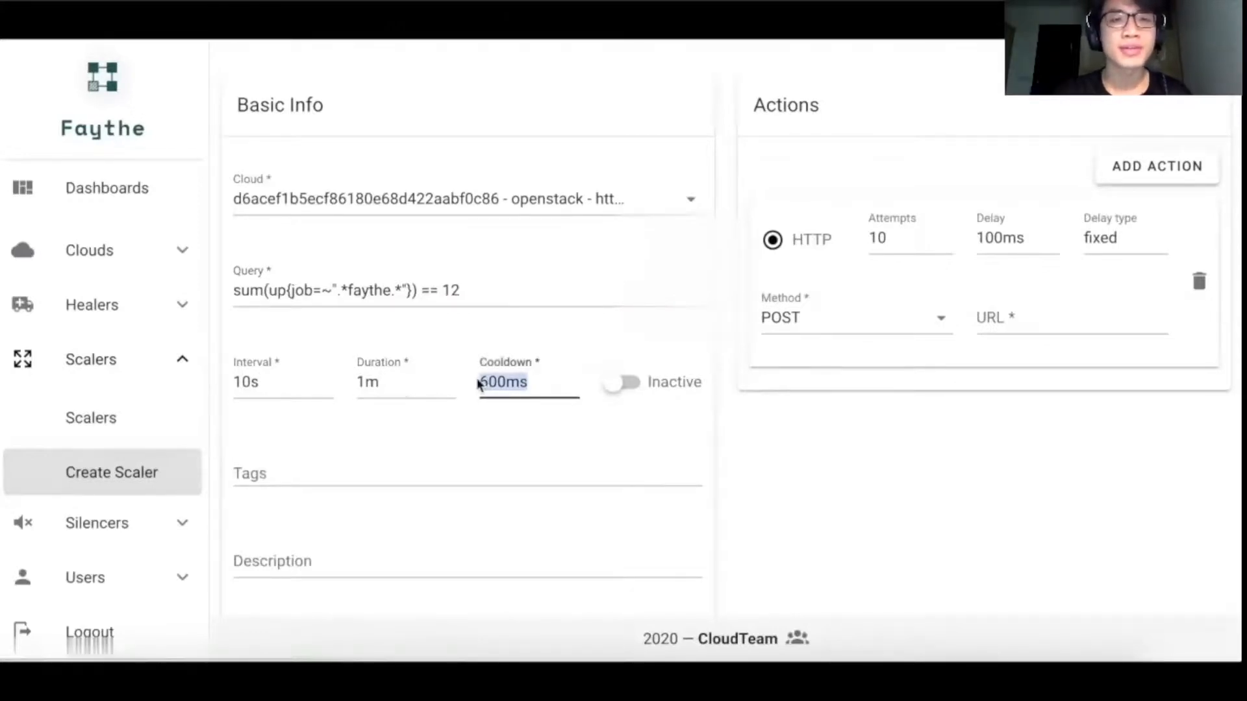
pyautogui.write('900s')
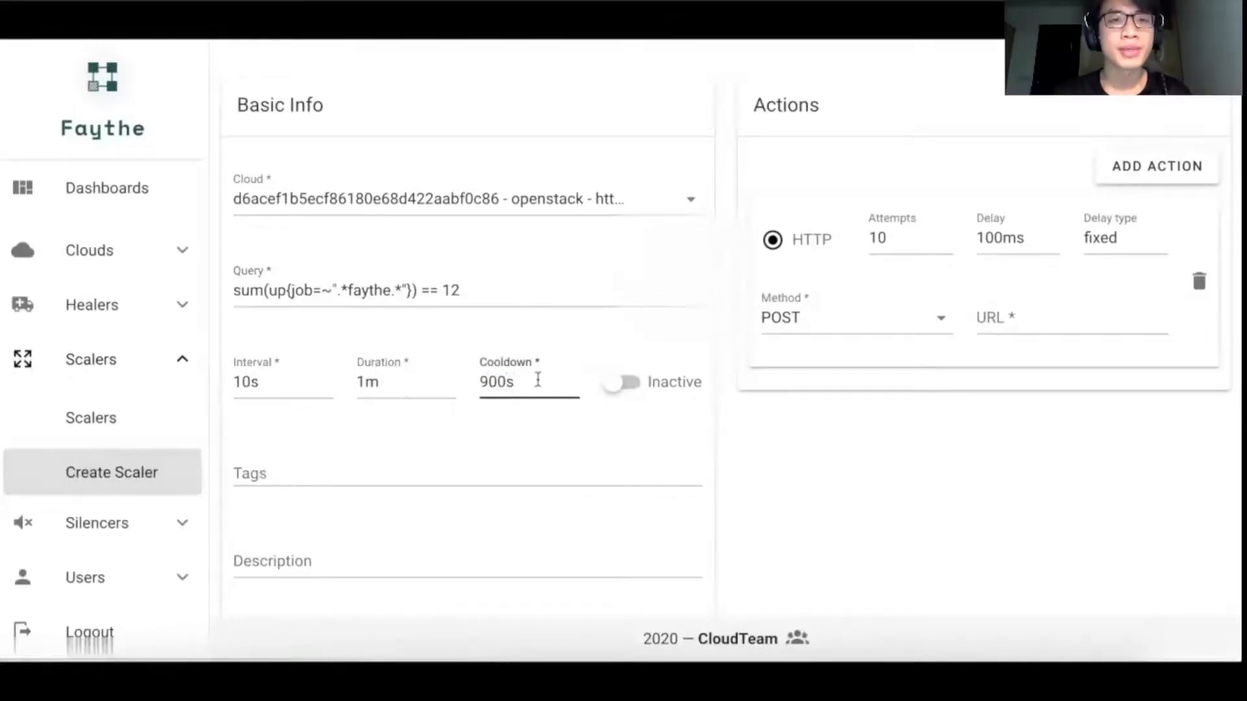
pyautogui.click(611, 385)
# Step: Add the tag "scale out" to the scaler
pyautogui.click(465, 479)
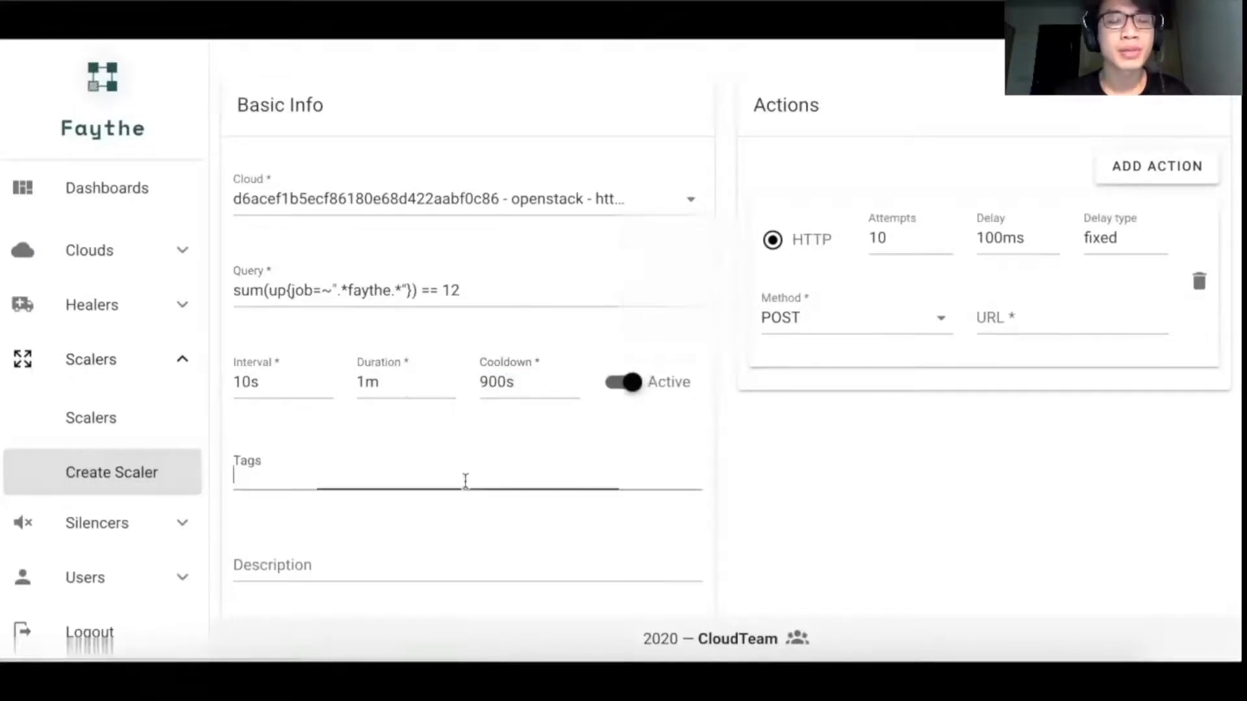
pyautogui.write('scla')
pyautogui.press('BackSpace')
pyautogui.press('BackSpace')
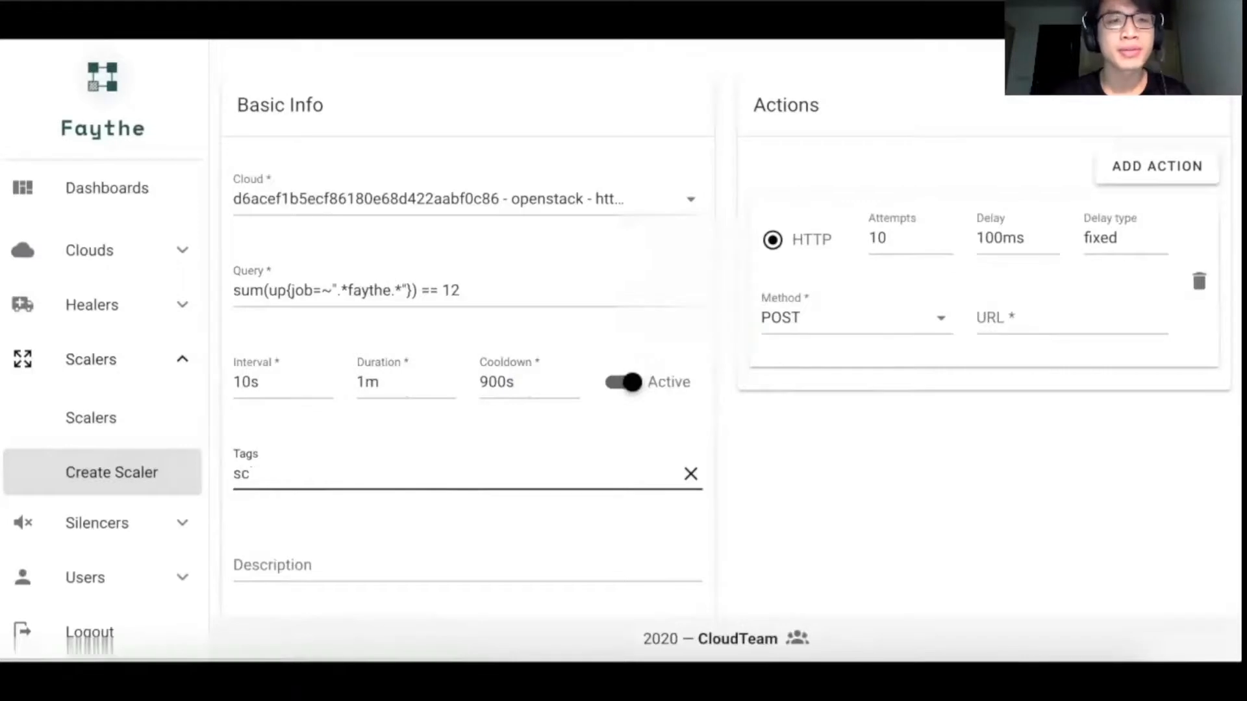
pyautogui.write('ale out')
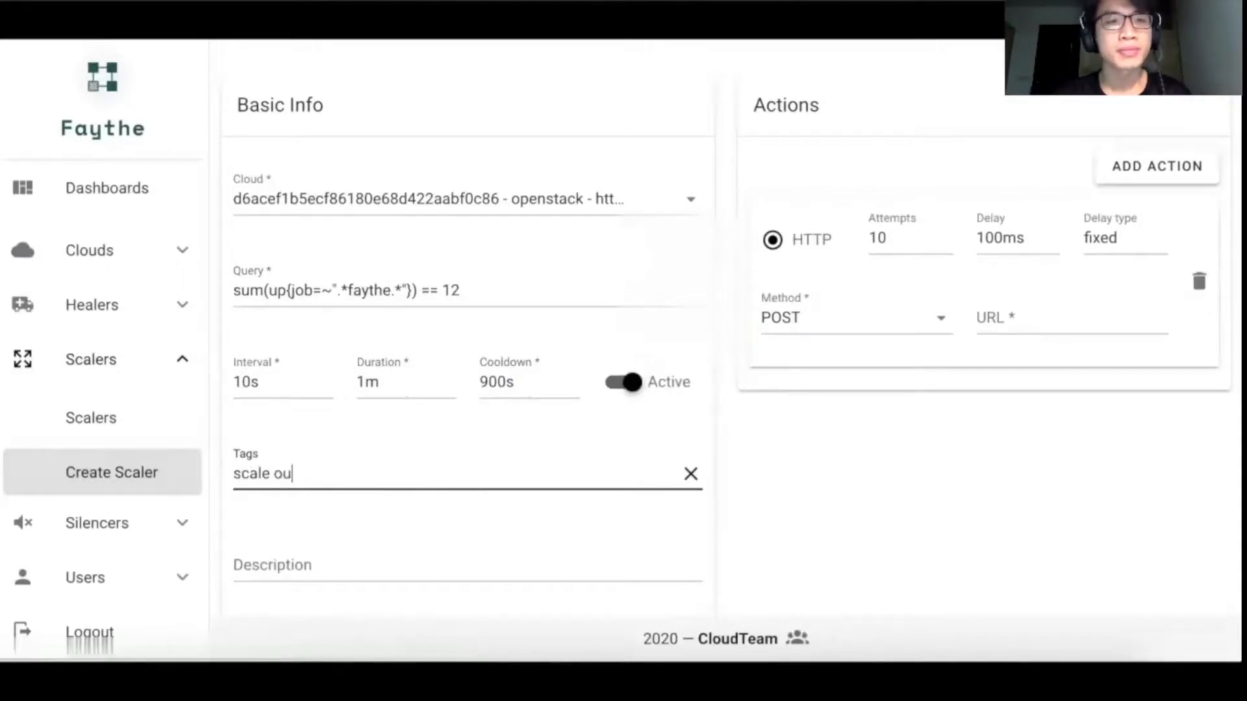
pyautogui.press('Return')
# Step: Copy the scale_out_url link address from the VCloud stack outputs into the HTTP action's URL in Faythe and submit the scaler
pyautogui.click(1032, 315)
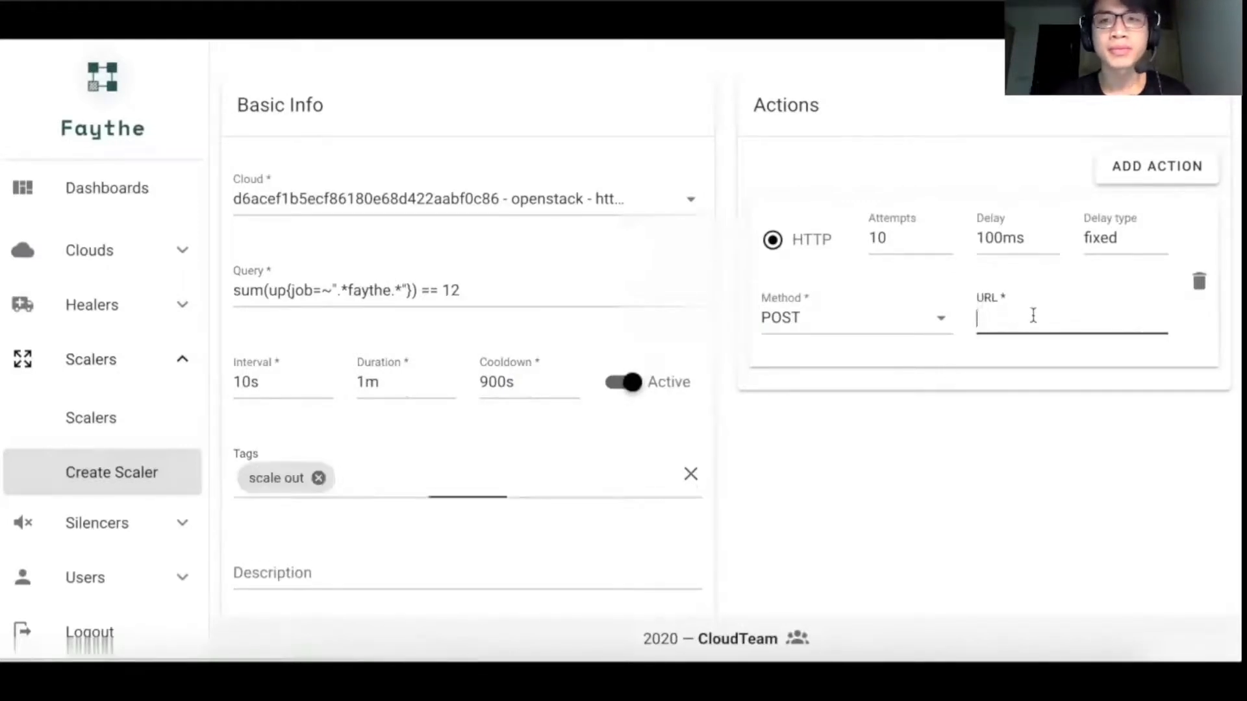
pyautogui.click(572, 14)
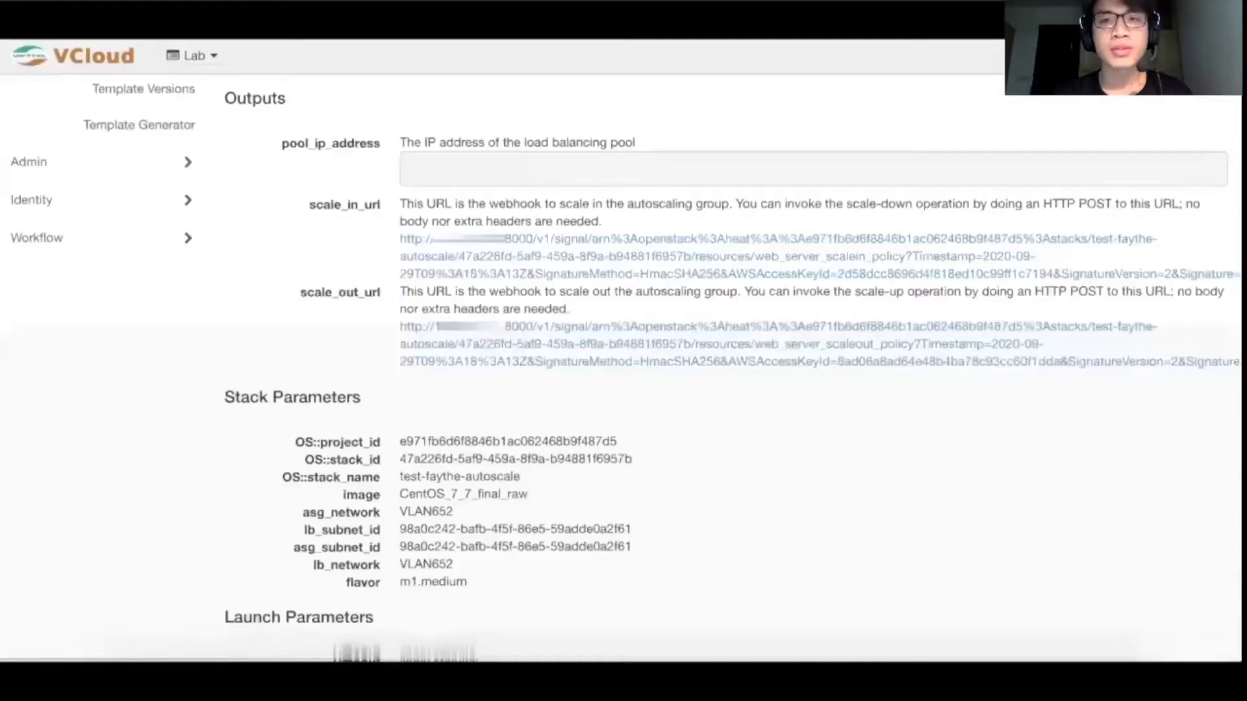
pyautogui.rightClick(436, 325)
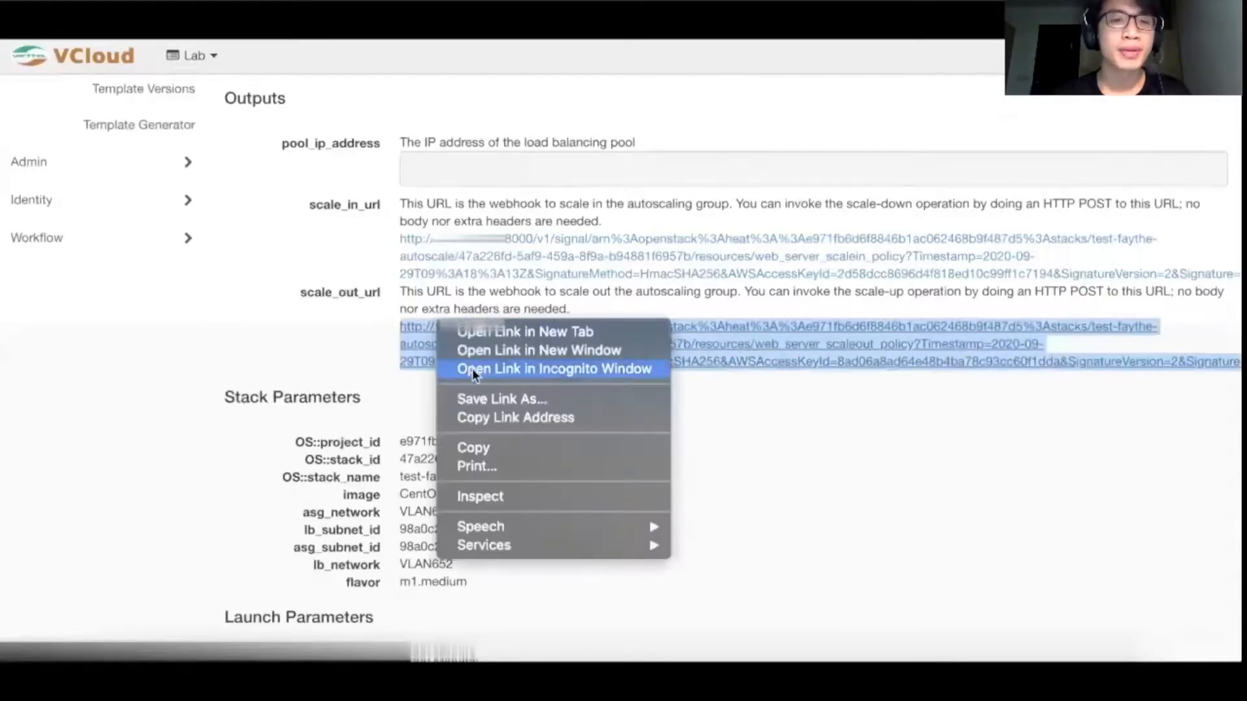
pyautogui.click(469, 417)
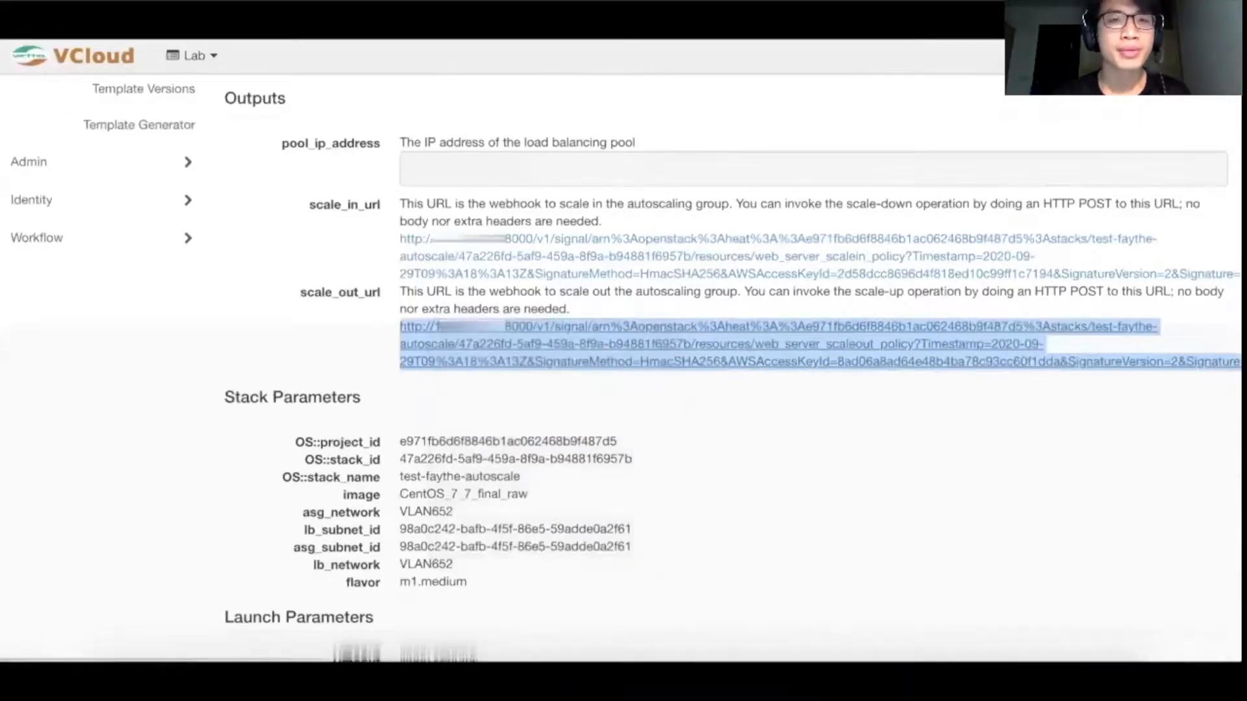
pyautogui.click(402, 14)
pyautogui.click(1028, 319)
pyautogui.press('super+v')
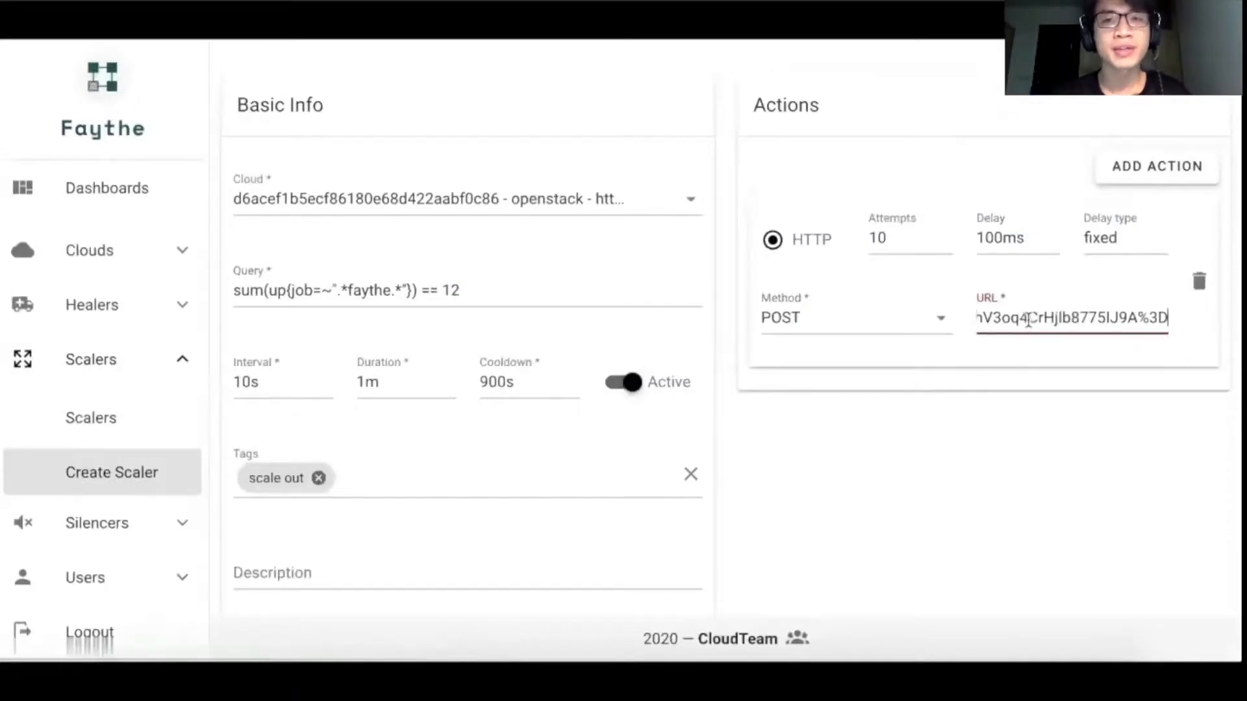
pyautogui.scroll(-2, 867, 508)
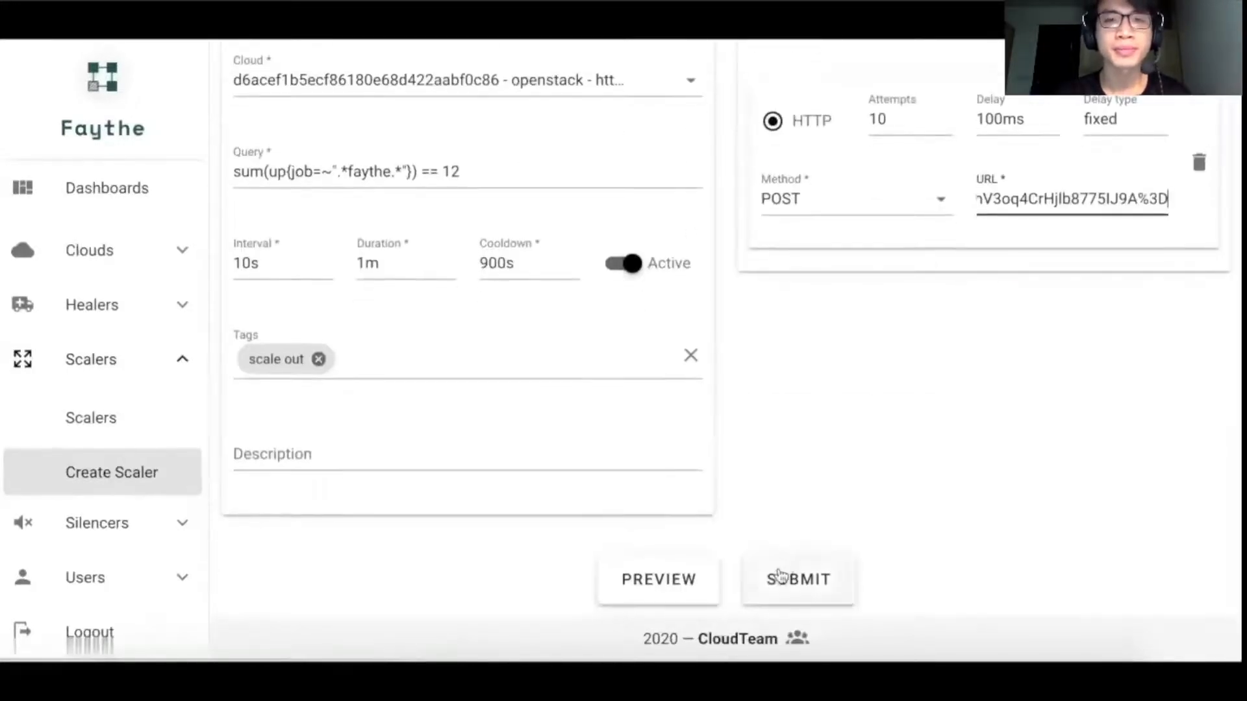
pyautogui.click(780, 577)
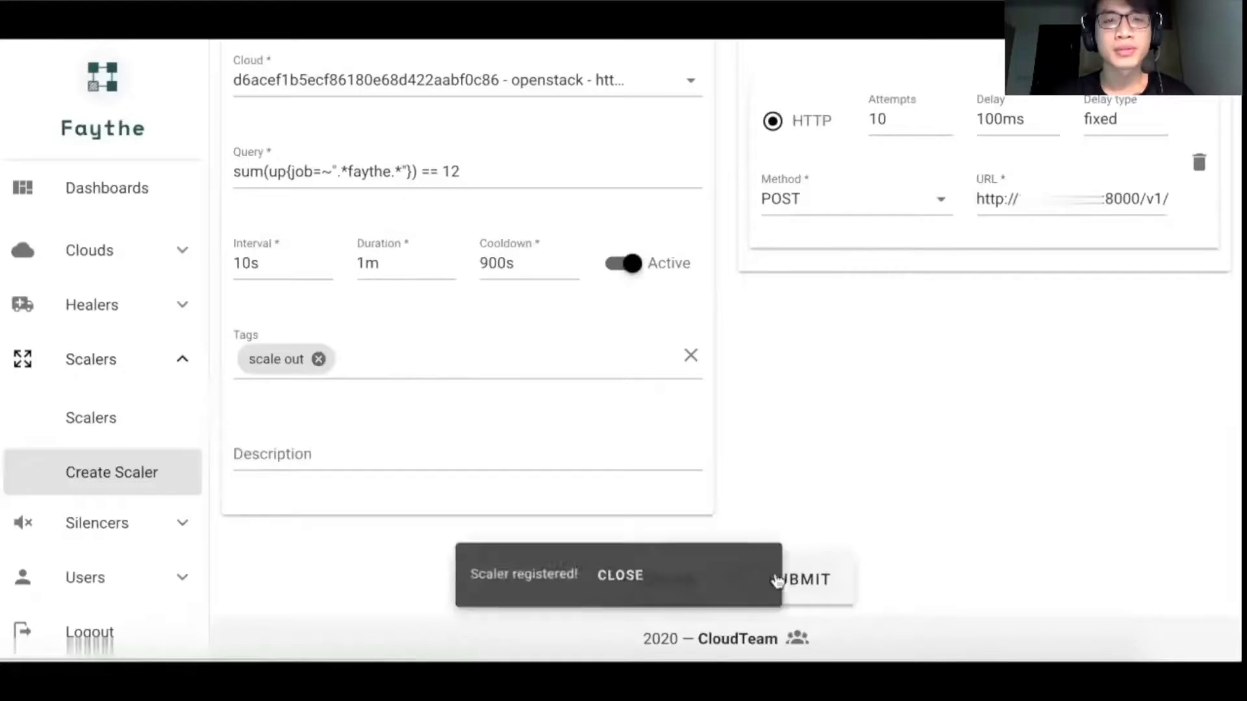
# Step: Change the comparison in the scaler query so it reads sum(up{job=~".*faythe.*"}) < 12
pyautogui.scroll(2, 531, 334)
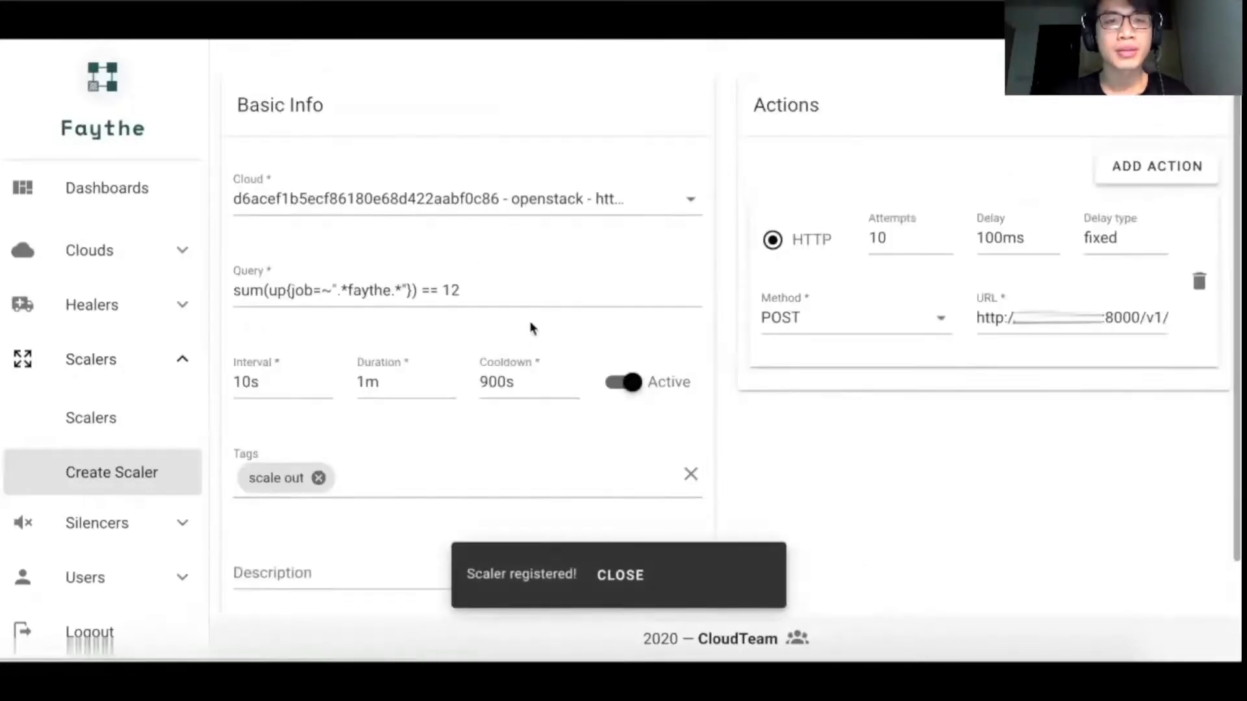
pyautogui.click(437, 292)
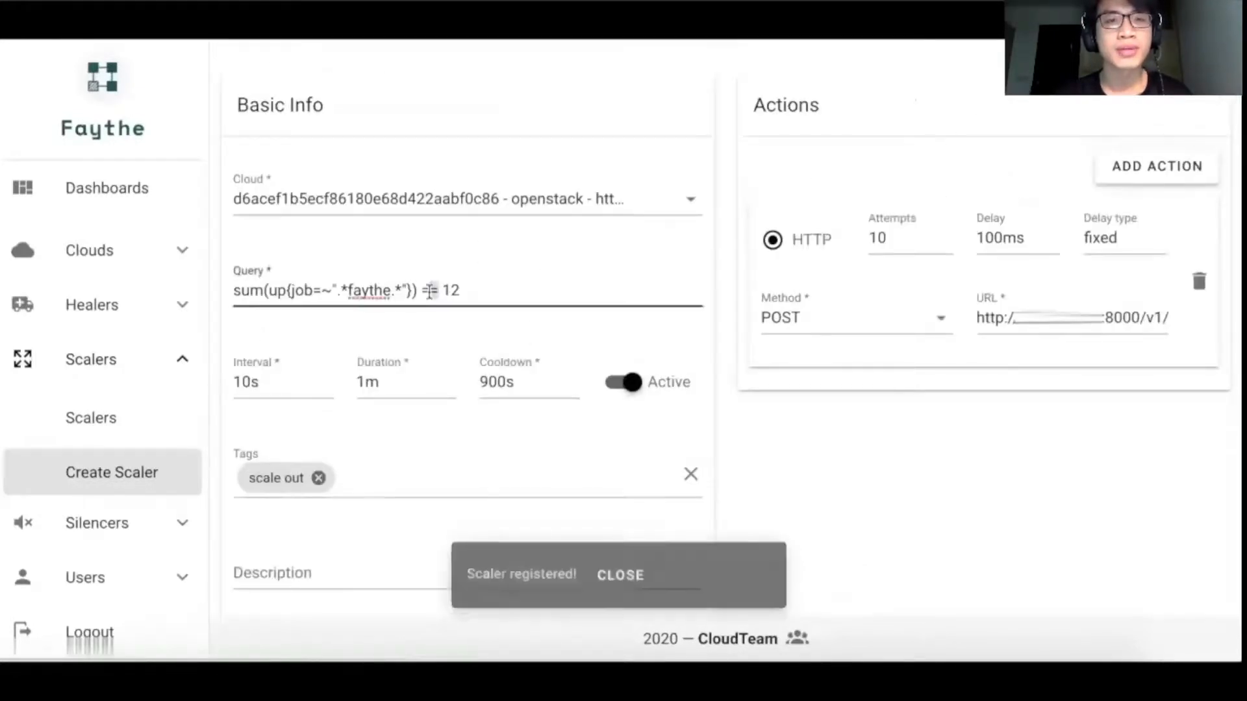
pyautogui.press('BackSpace')
pyautogui.press('BackSpace')
pyautogui.press('BackSpace')
pyautogui.write('<')
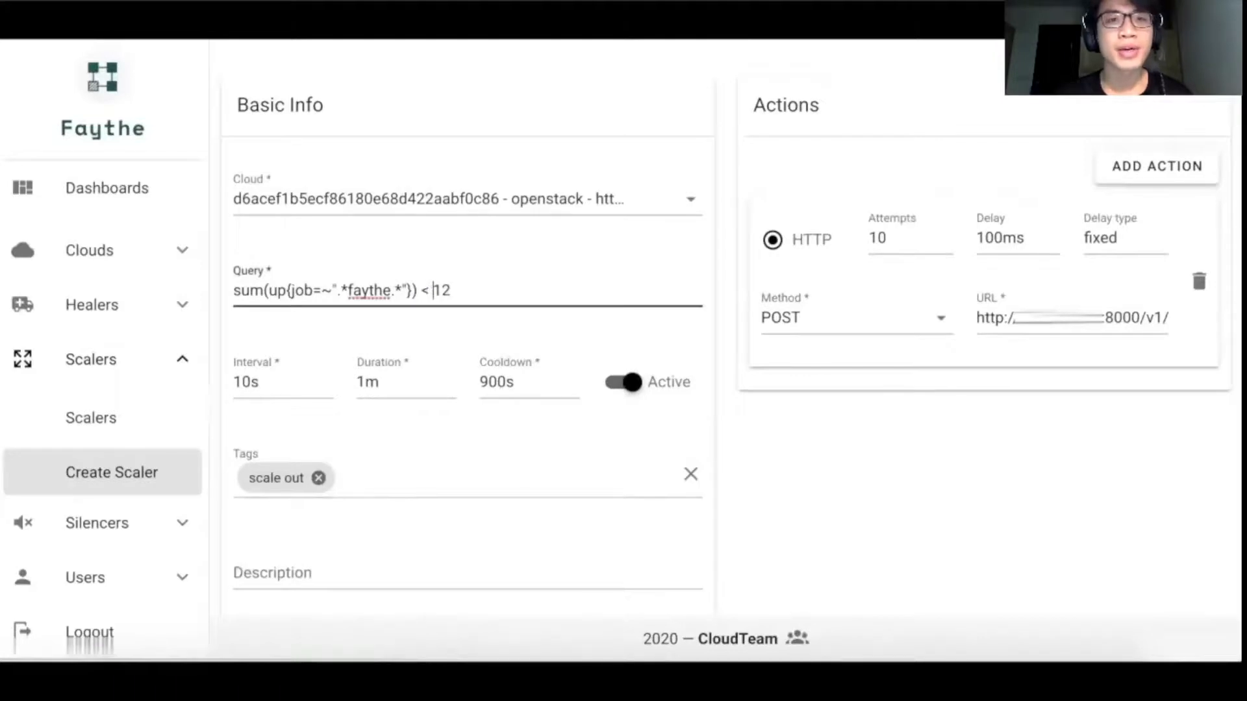
# Step: Replace the "scale out" tag with the tag "scale in"
pyautogui.click(318, 478)
pyautogui.click(306, 492)
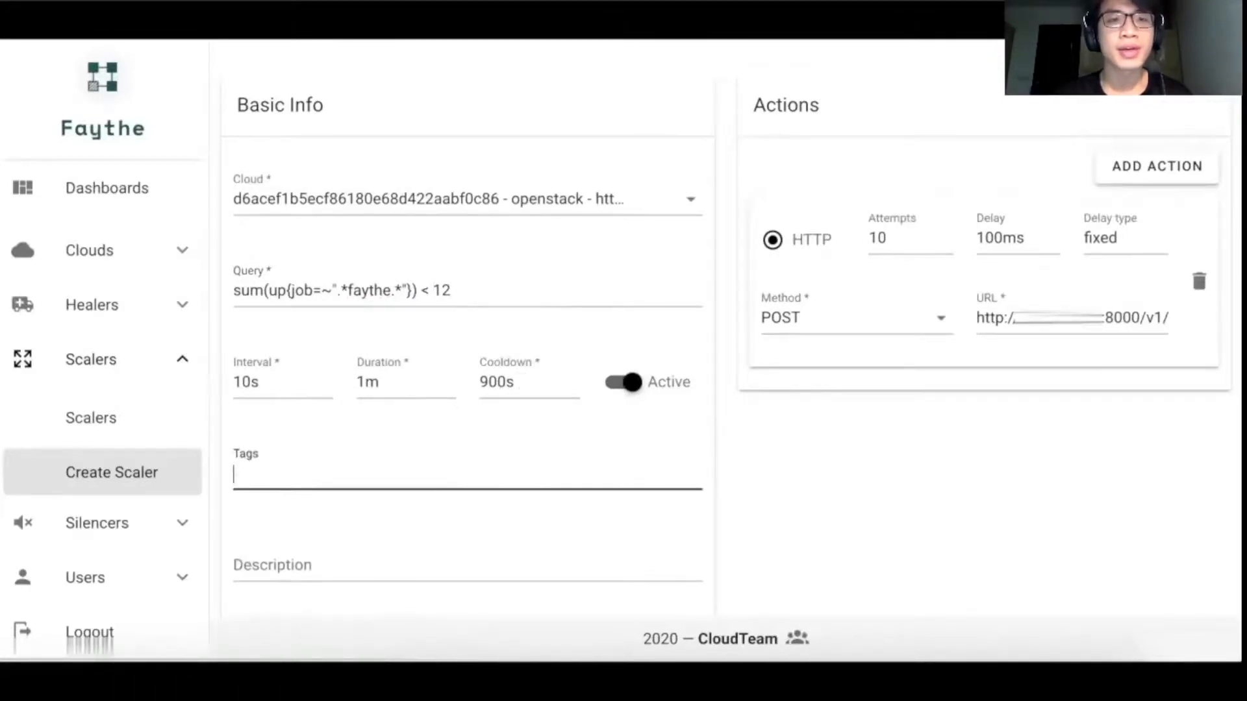
pyautogui.write('scale in')
pyautogui.press('Return')
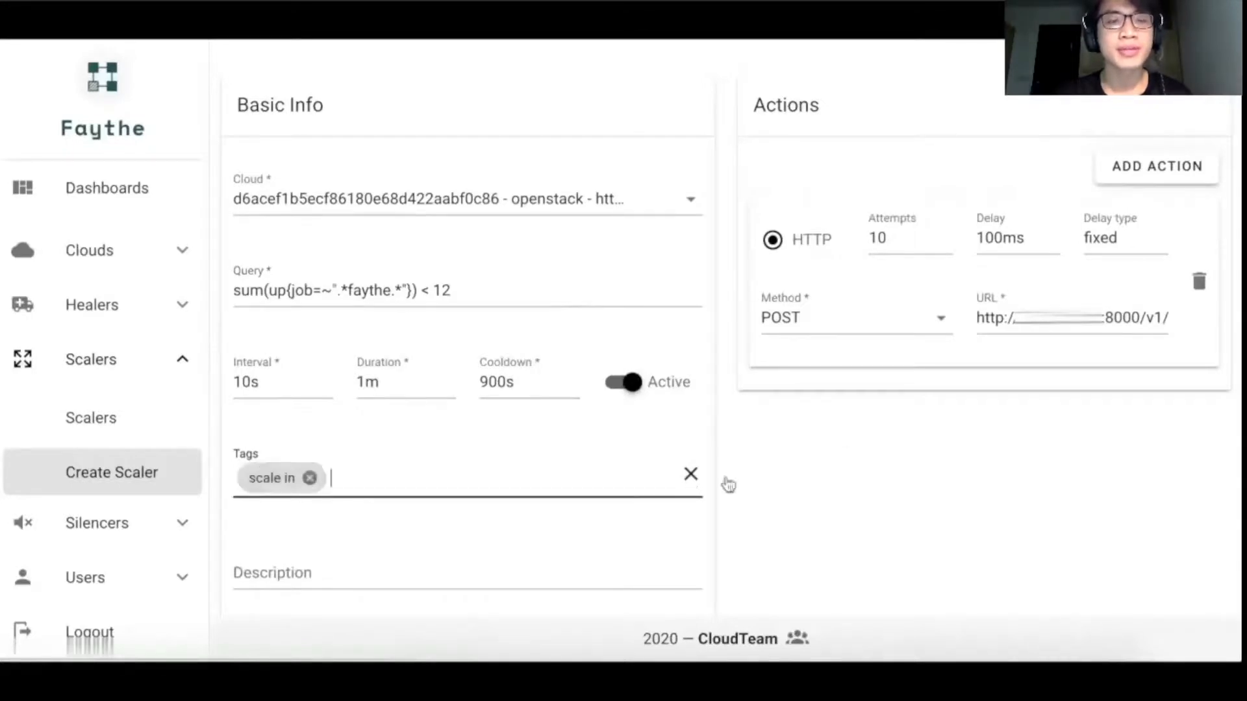
# Step: Replace the HTTP action's URL with the scale_in_url link address from the VCloud stack outputs and submit the second scaler
pyautogui.hotkey('ctrl', 'Tab')
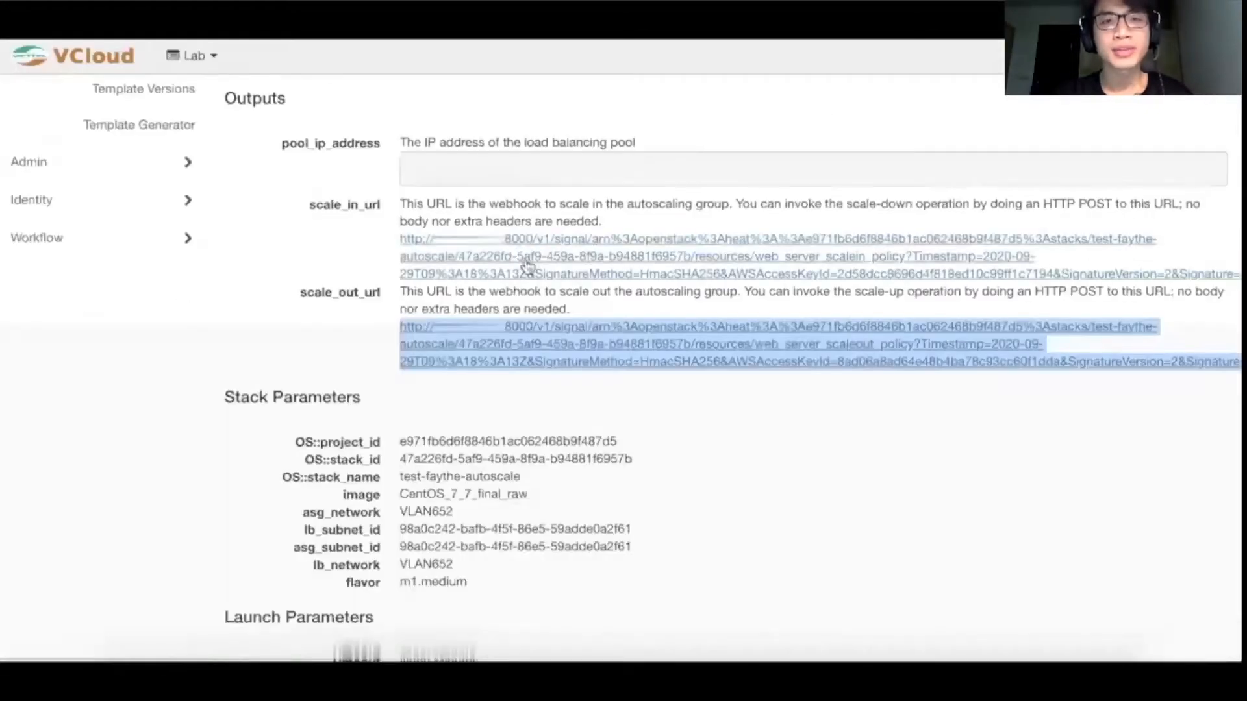
pyautogui.rightClick(521, 243)
pyautogui.click(553, 338)
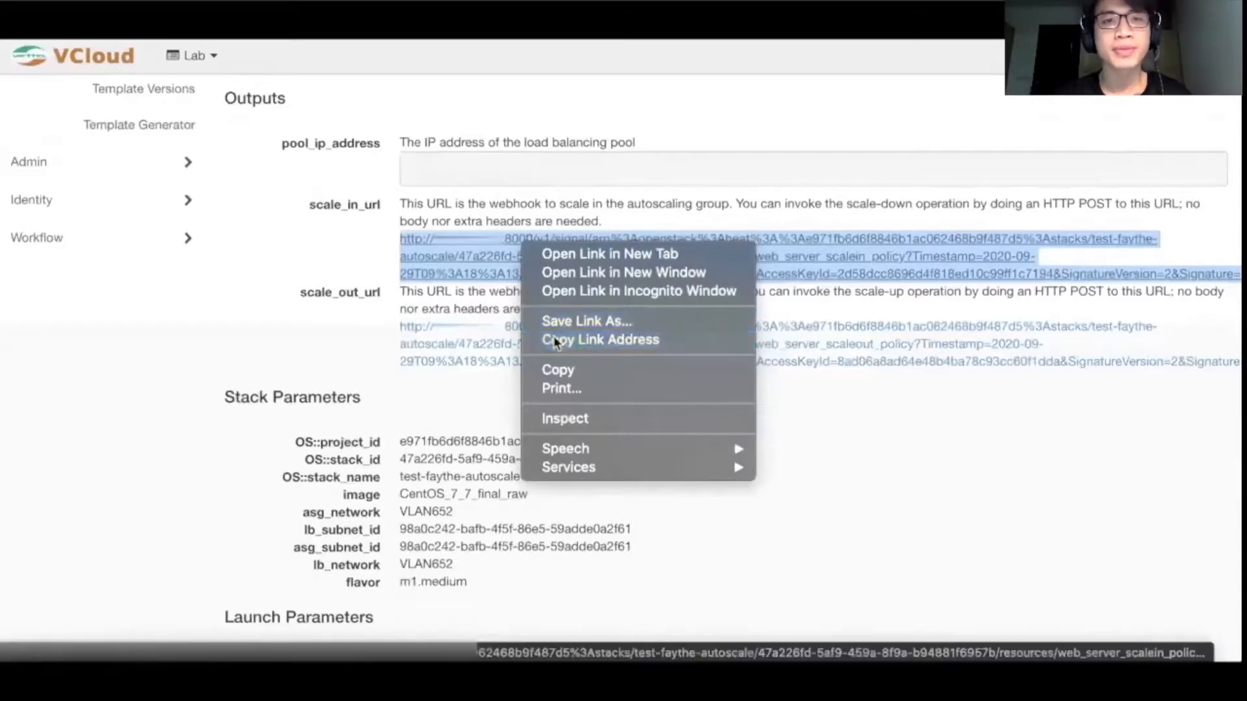
pyautogui.hotkey('ctrl', 'shift', 'Tab')
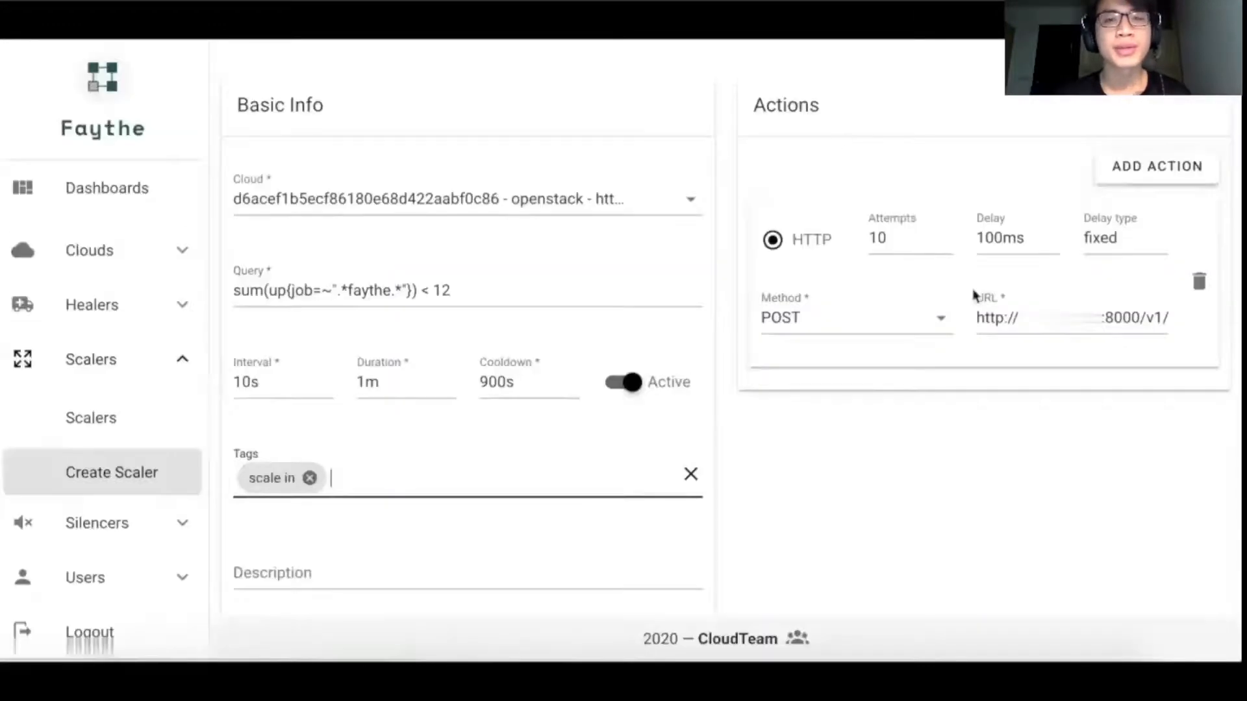
pyautogui.tripleClick(1016, 316)
pyautogui.press('BackSpace')
pyautogui.hotkey('ctrl', 'v')
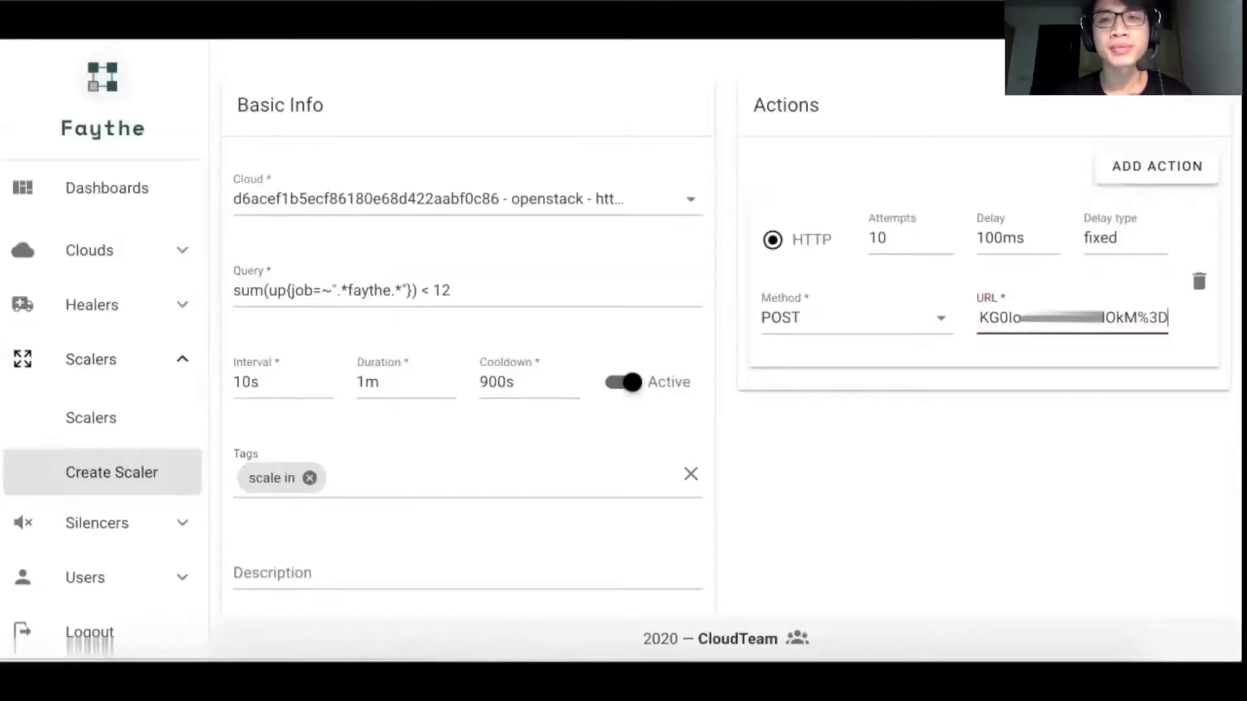
pyautogui.scroll(-2, 968, 393)
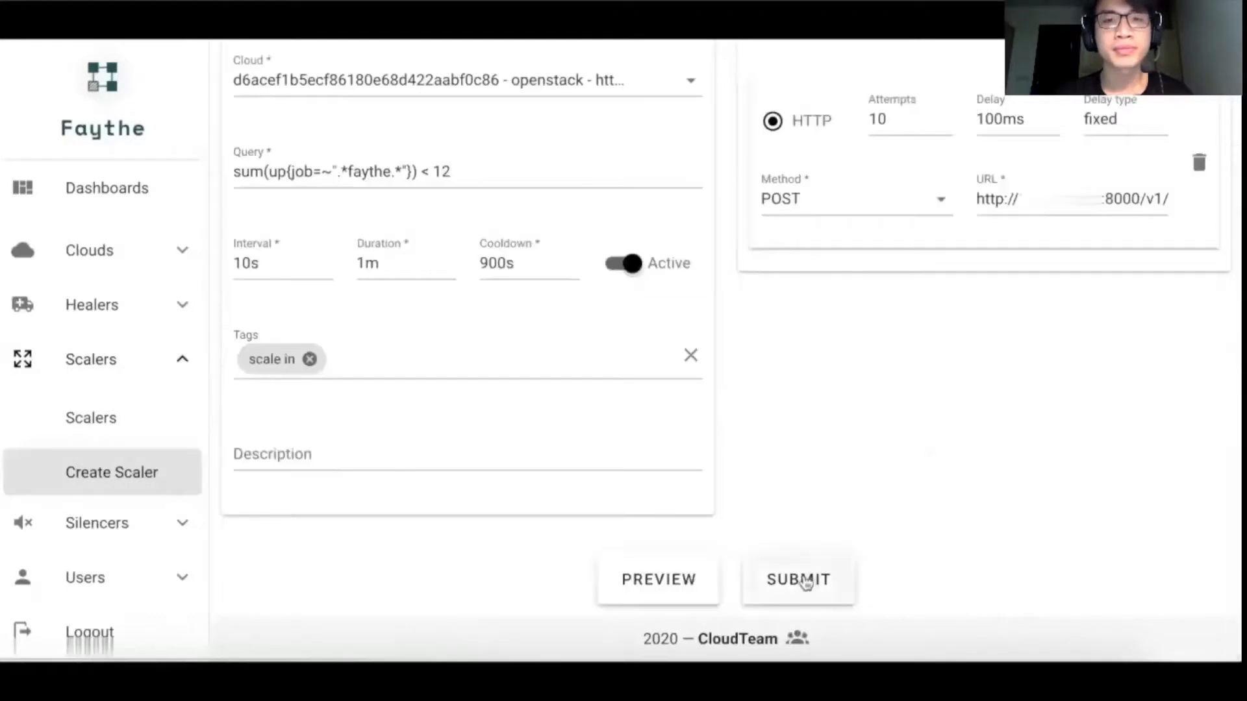
pyautogui.click(805, 578)
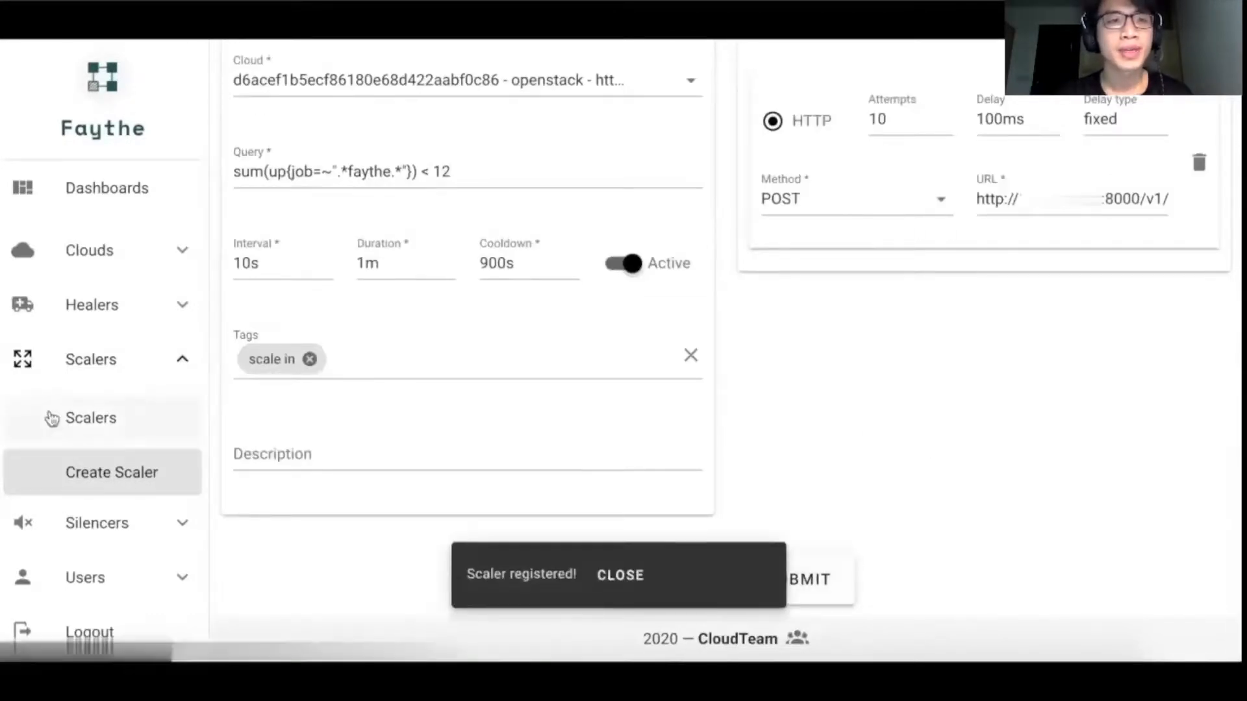
# Step: Open the scaler list and examine the HTTP action details of the scale-in scaler
pyautogui.click(51, 419)
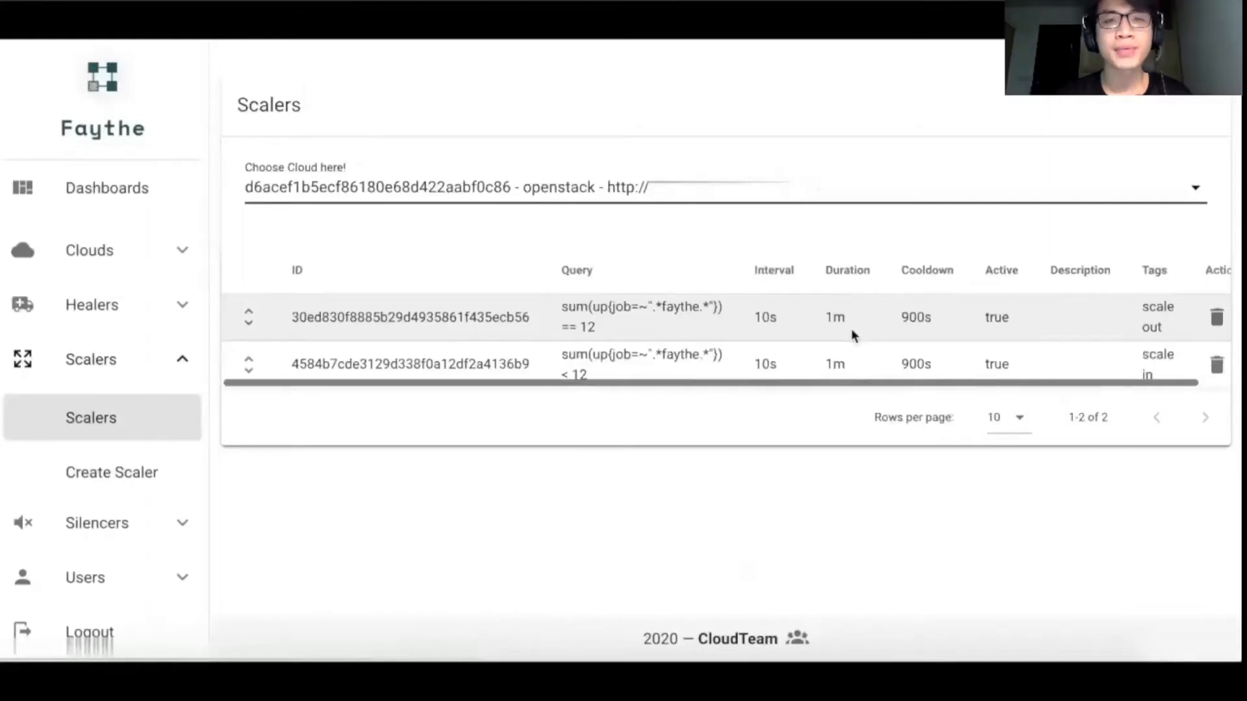
pyautogui.click(249, 364)
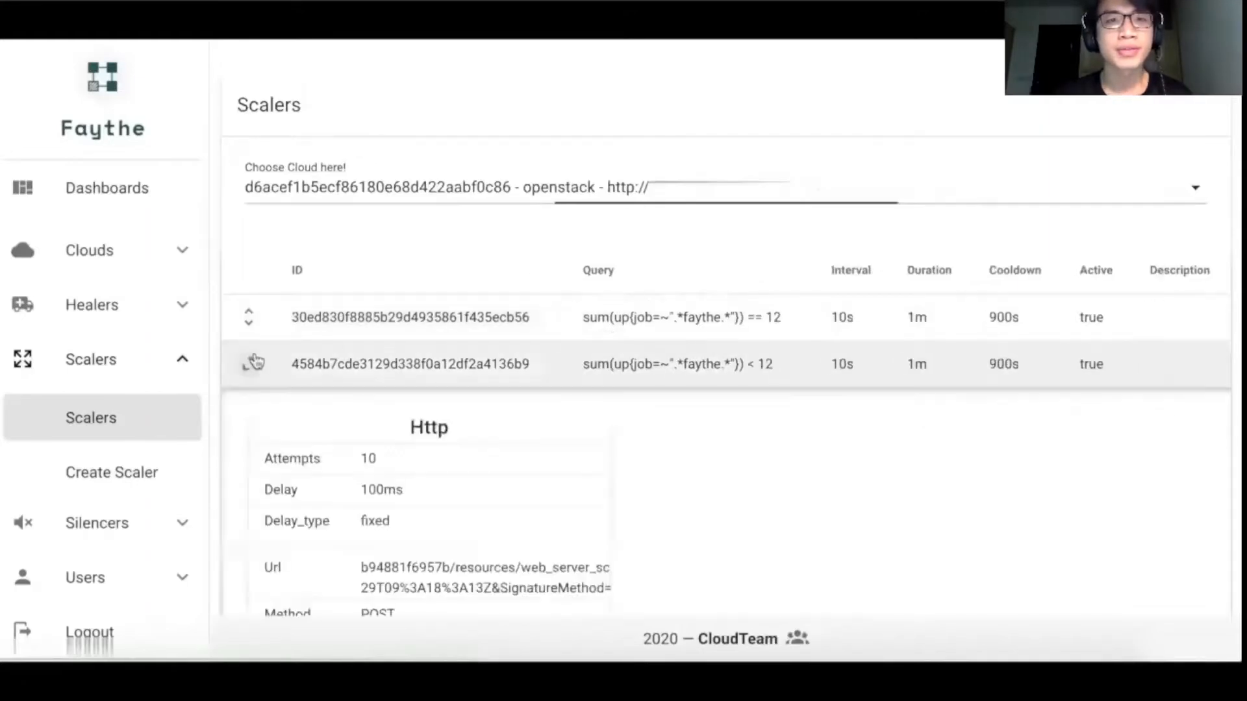
pyautogui.hscroll(5, 440, 491)
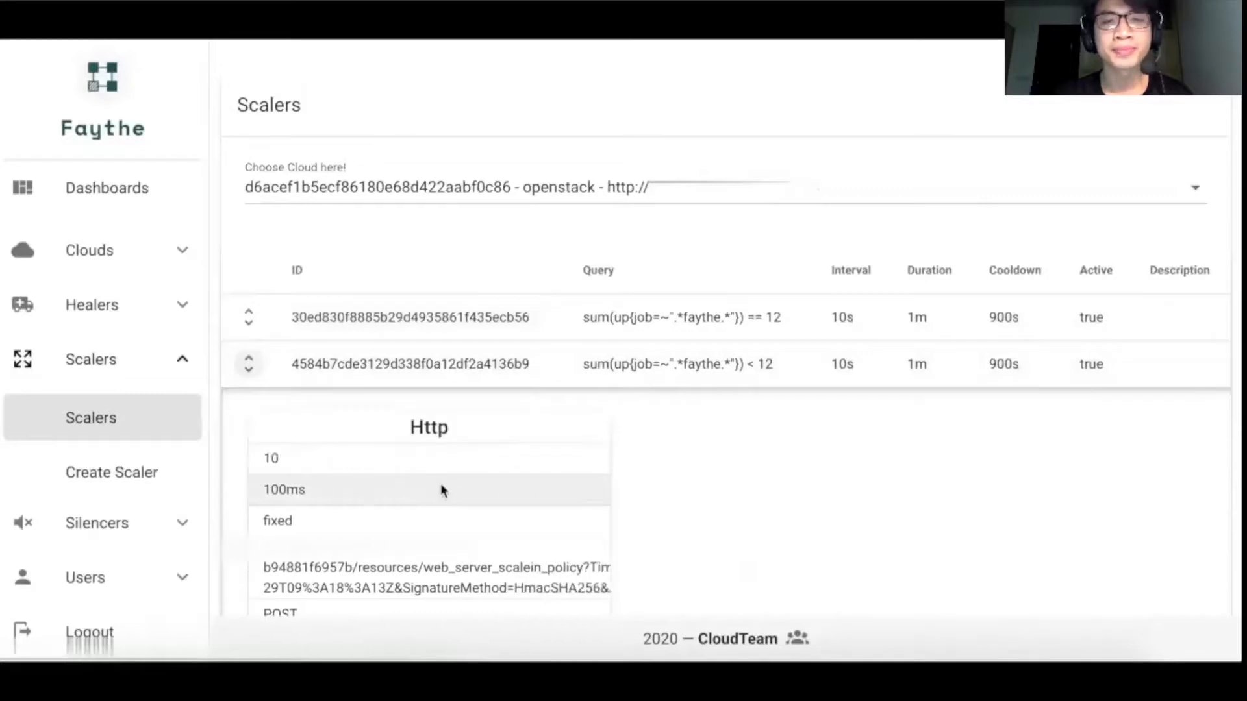
pyautogui.hscroll(3, 441, 487)
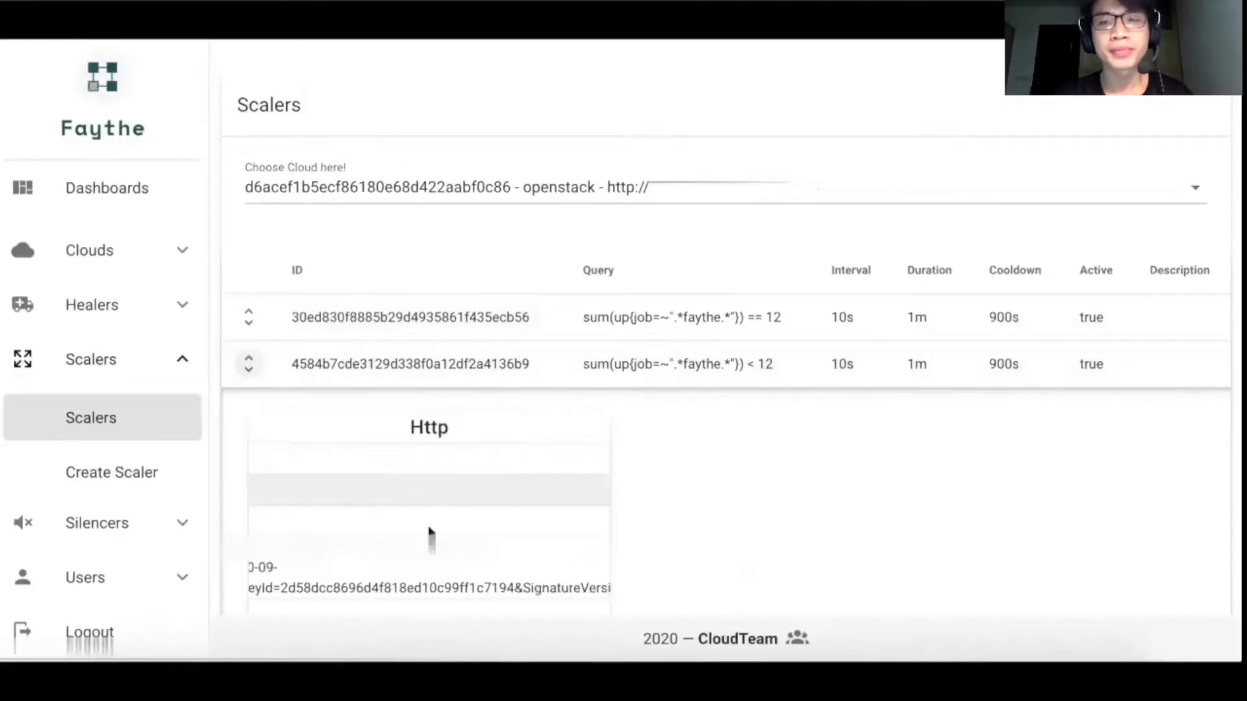
# Step: Switch to VCloud and refresh the instance list filtered by image name CentOS_7_7_final_raw several times to check for a scaled-out instance
pyautogui.hscroll(-1, 405, 592)
pyautogui.hscroll(-5, 405, 592)
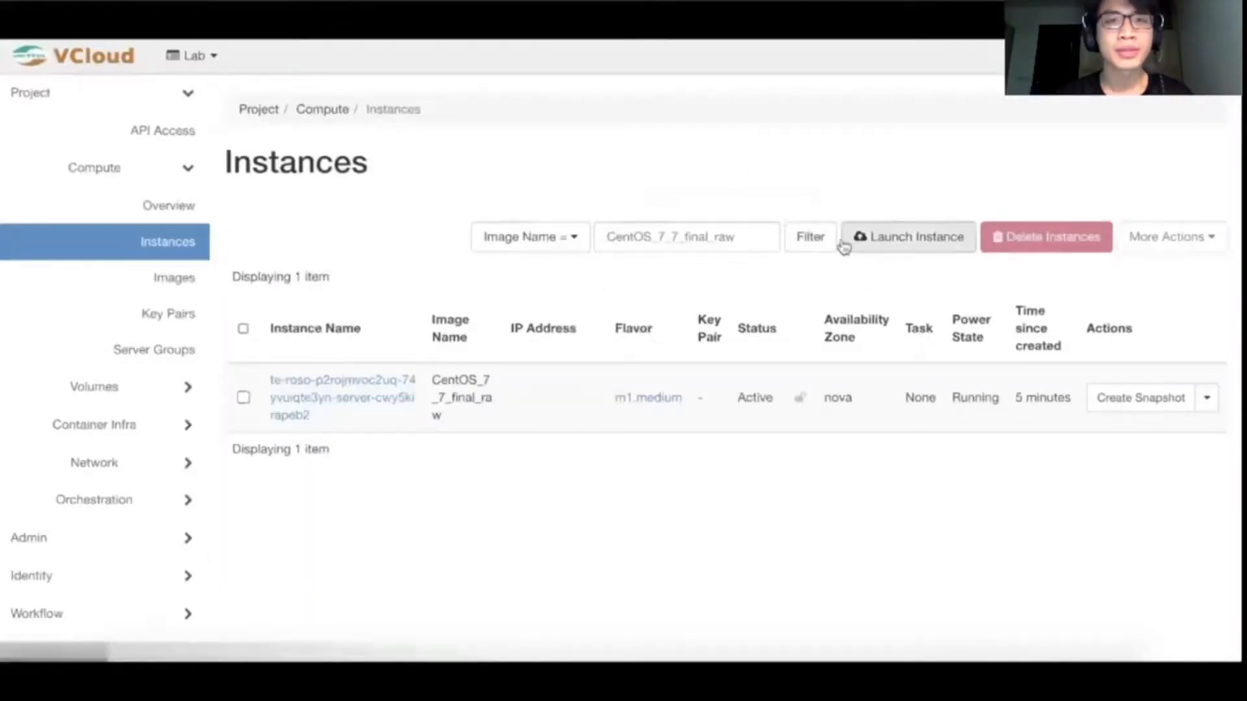
pyautogui.click(817, 240)
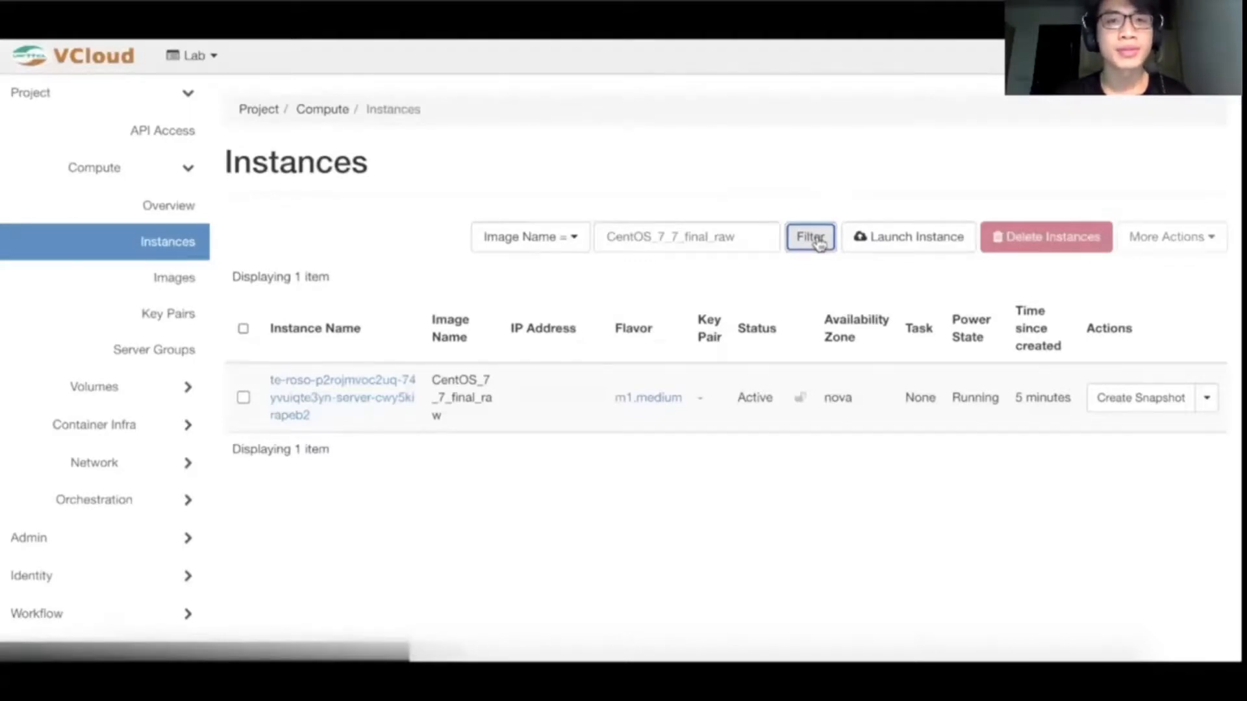
pyautogui.click(817, 240)
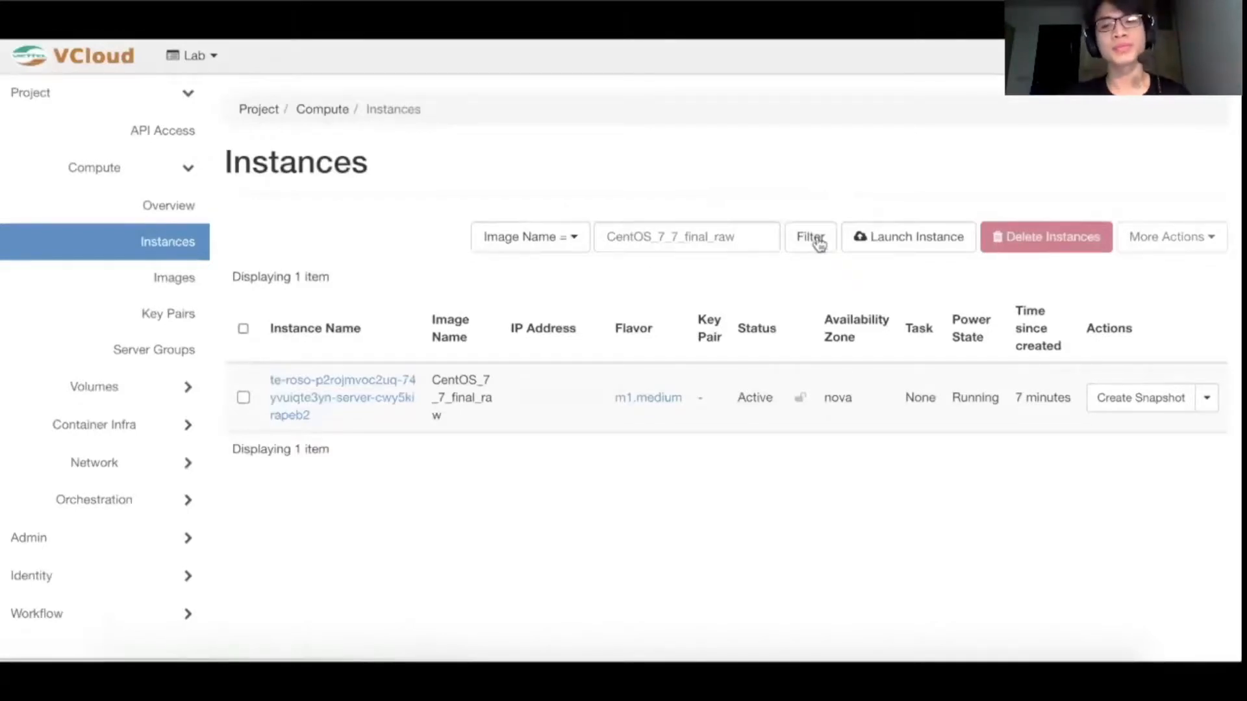
pyautogui.click(820, 244)
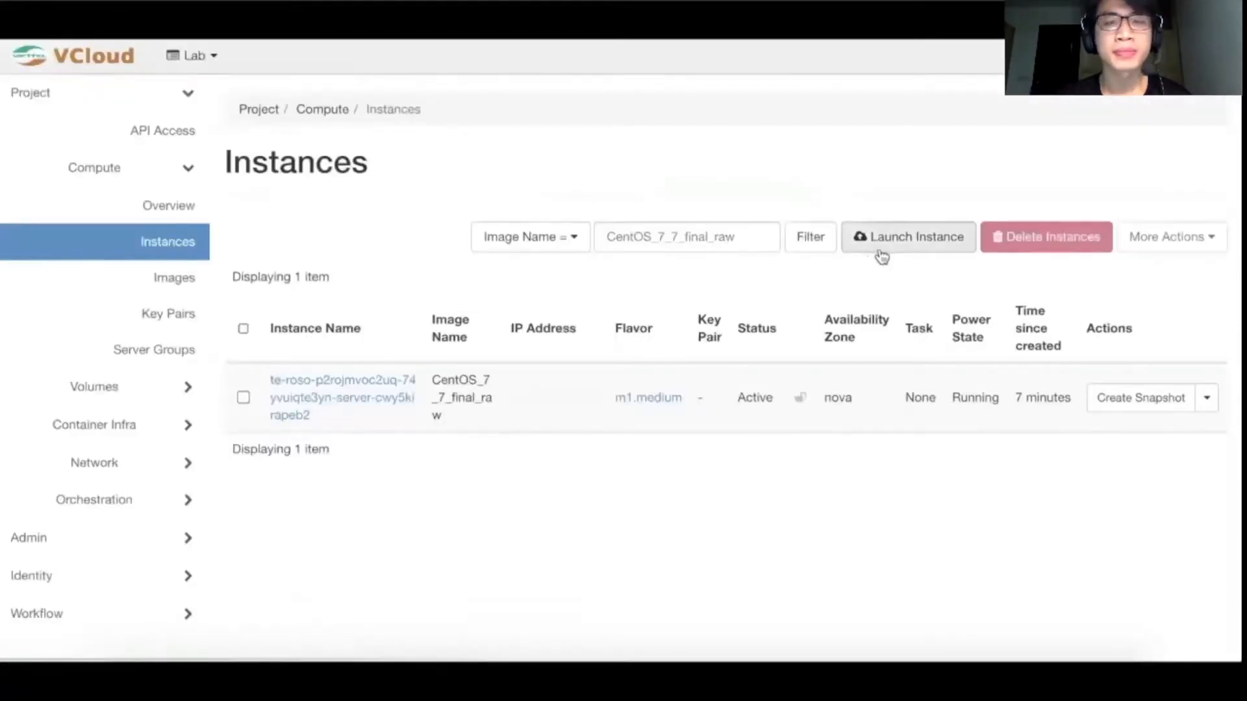
pyautogui.click(823, 240)
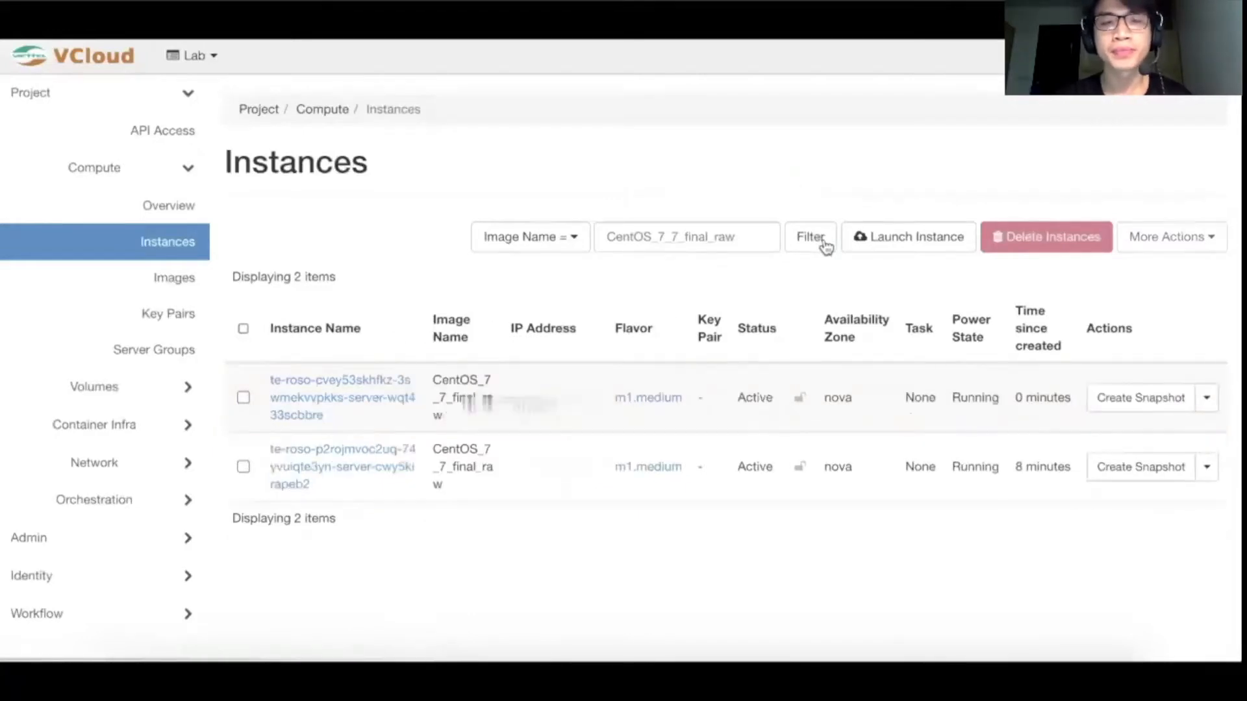
pyautogui.click(812, 237)
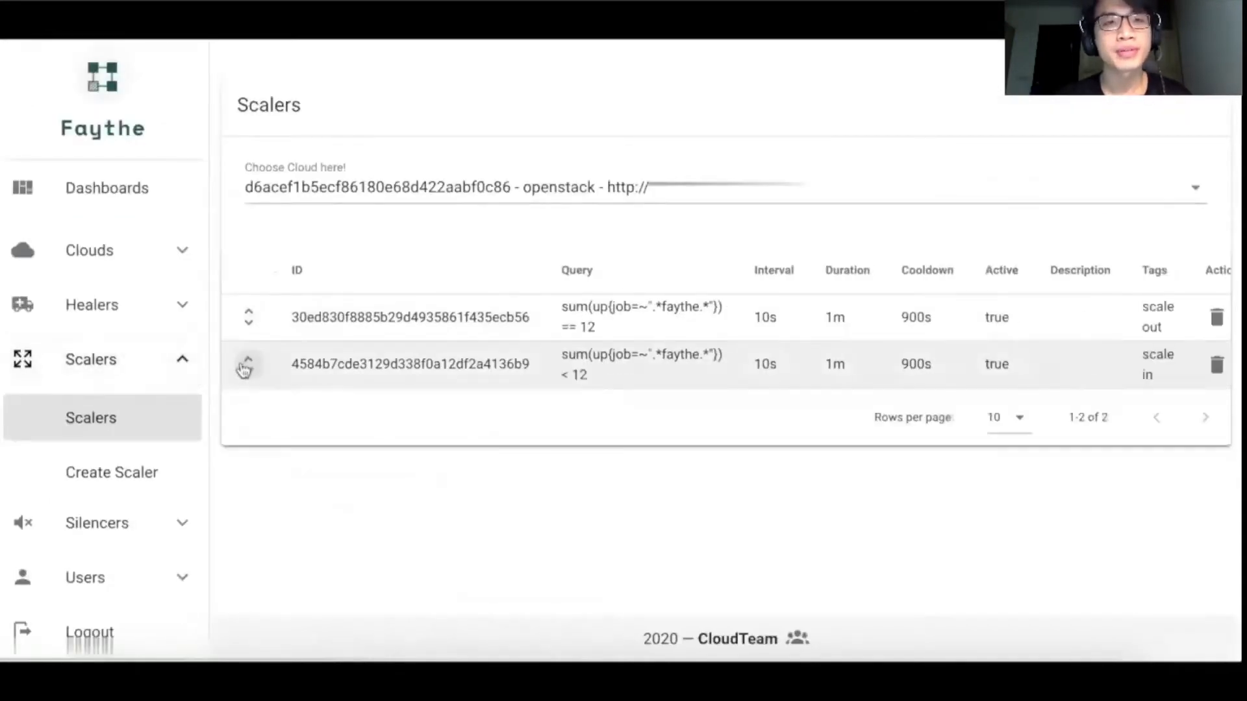
# Step: Delete the scaler tagged "scale out" from the Faythe scaler list and agree to the deletion
pyautogui.click(1213, 324)
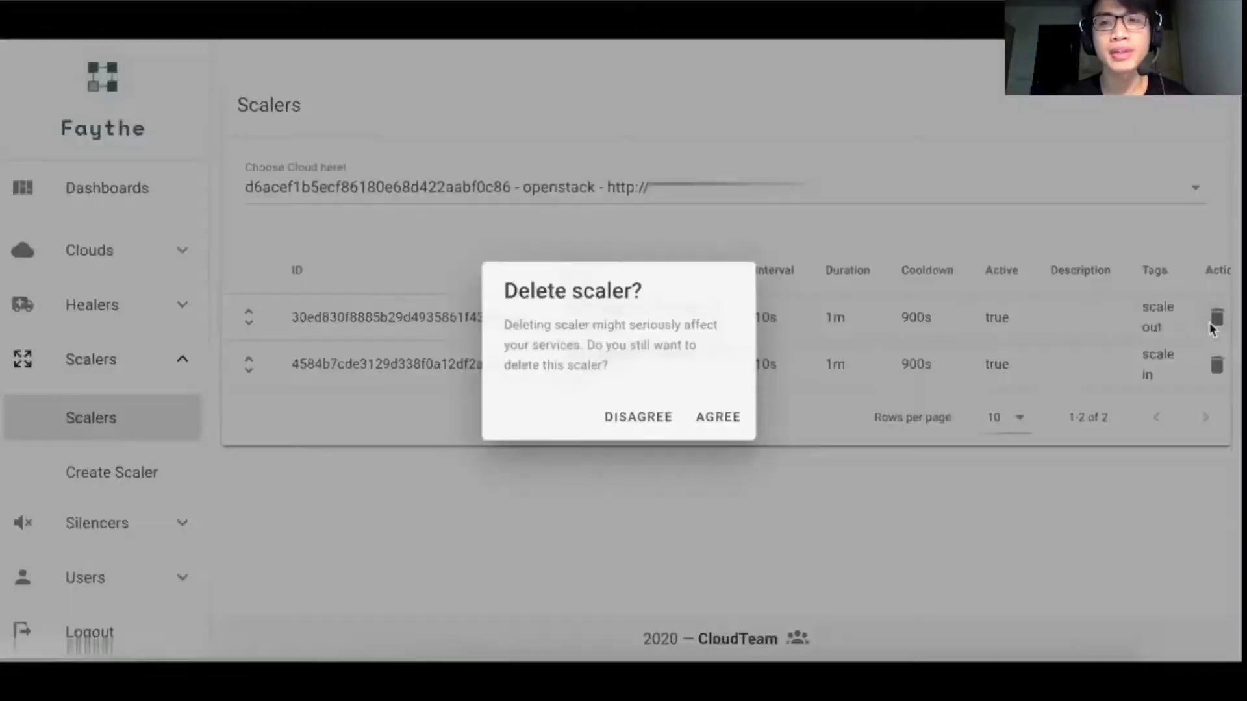
pyautogui.click(742, 425)
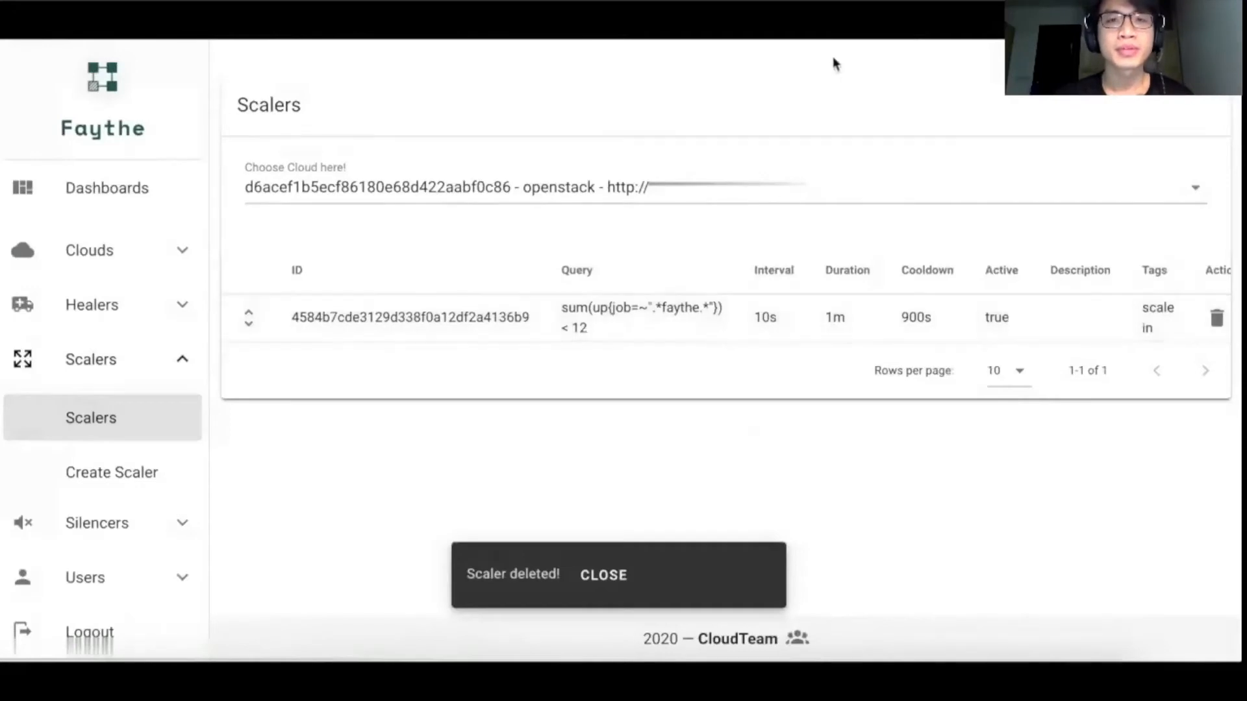
# Step: Switch to Prometheus and rerun the query sum(up{job=~".*faythe.*"}) several times to check its current value
pyautogui.click(836, 21)
pyautogui.click(78, 215)
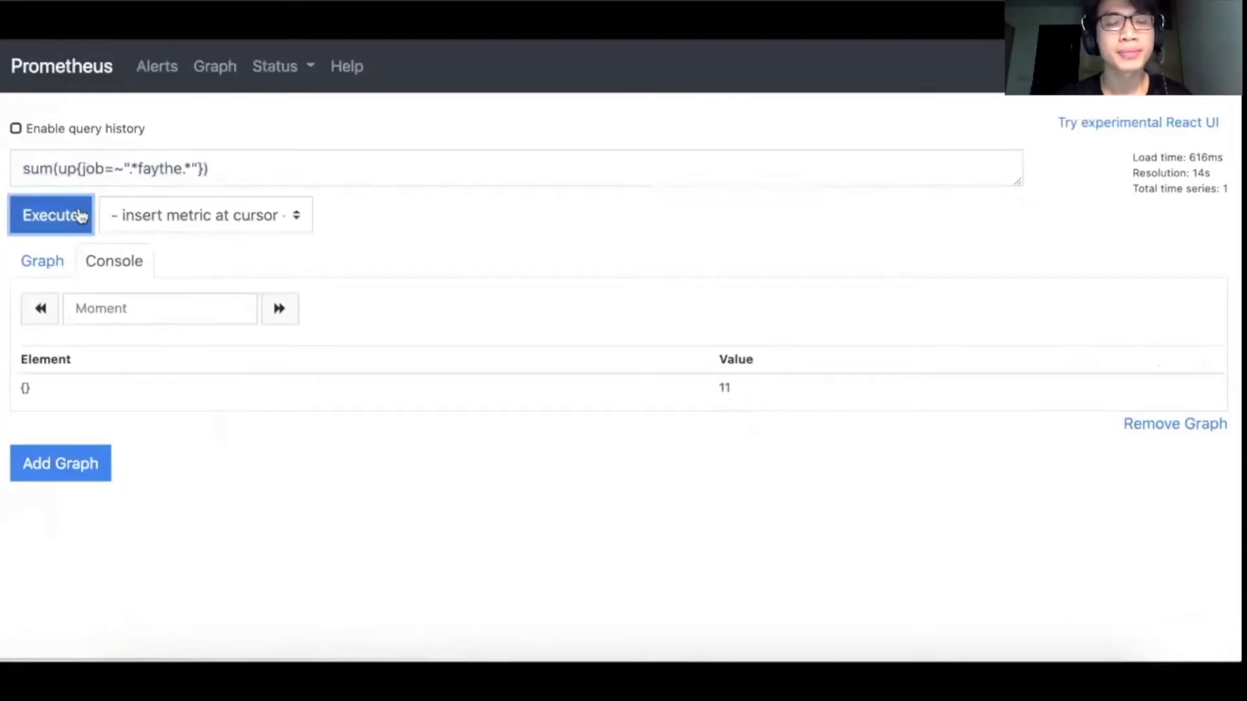
pyautogui.click(80, 215)
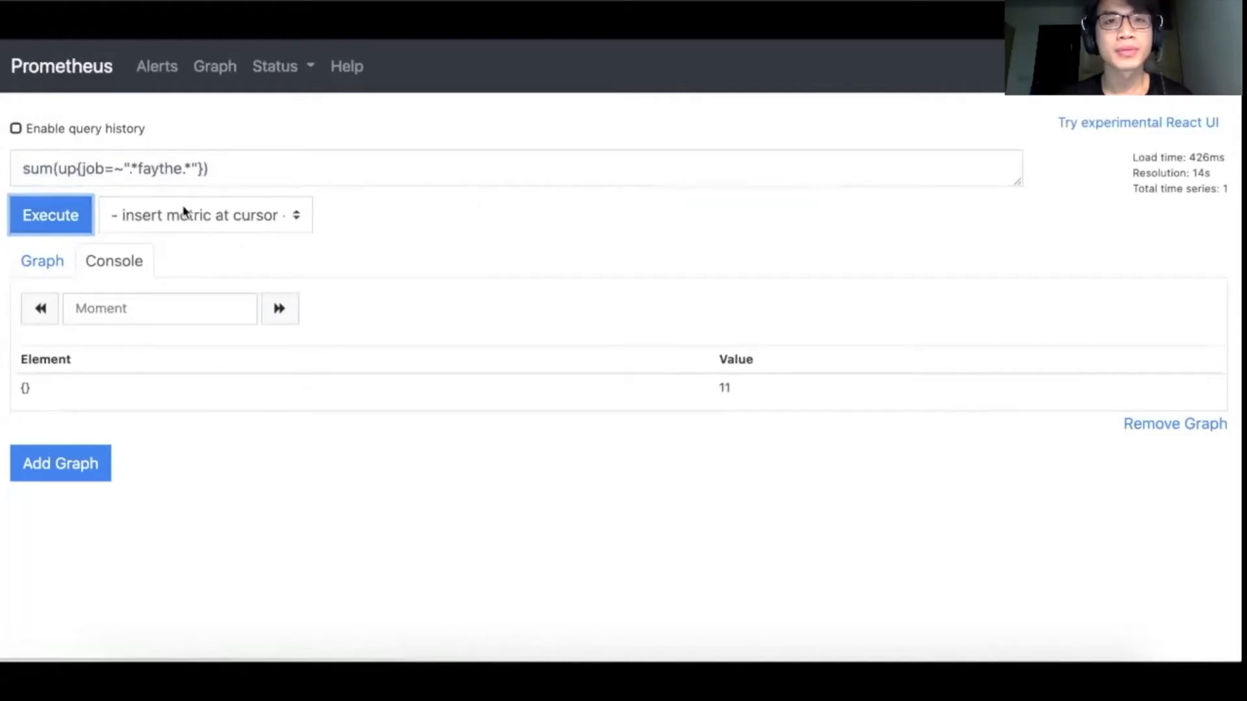
pyautogui.click(64, 216)
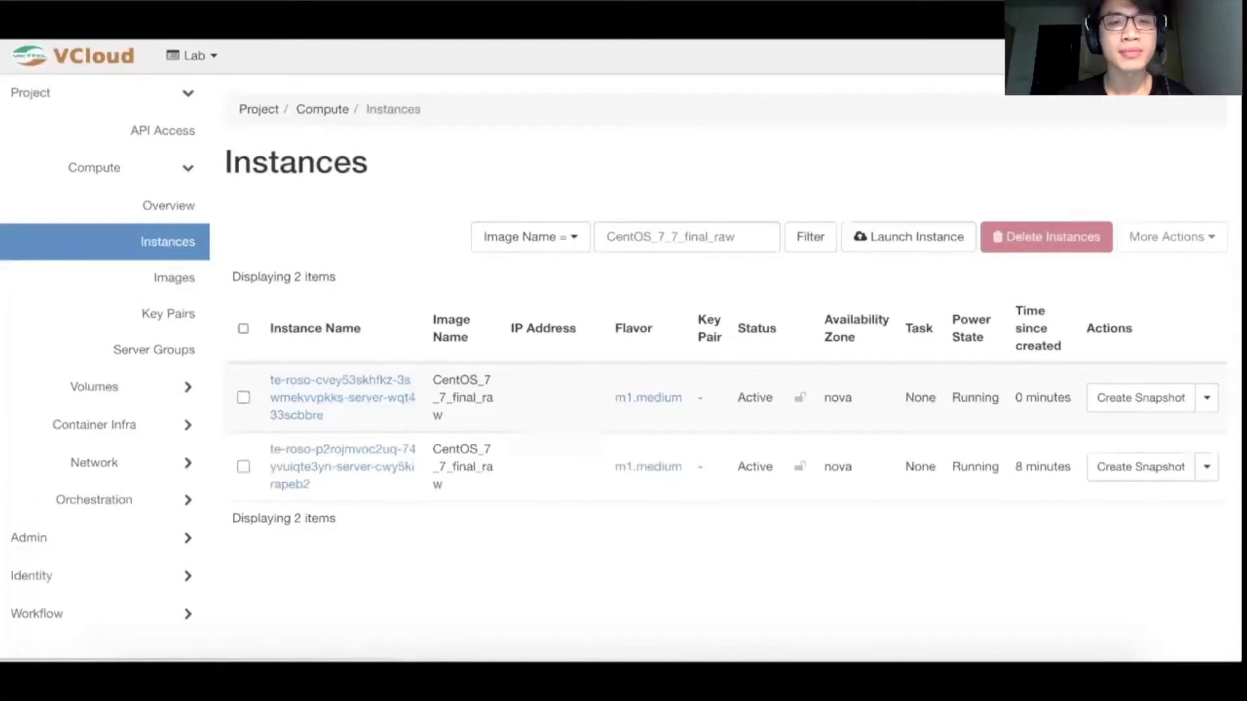
# Step: Return to the VCloud instances and refresh the filtered list repeatedly to check whether the scale-in removes an instance
pyautogui.click(808, 237)
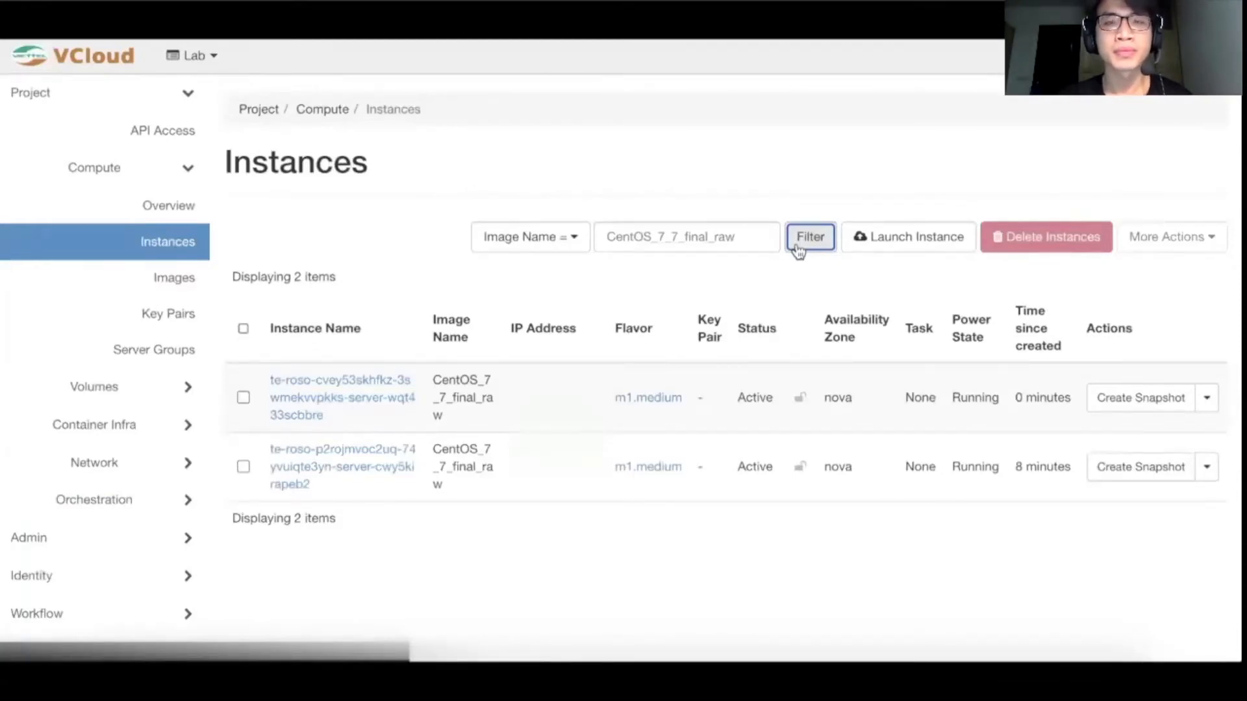
pyautogui.click(798, 251)
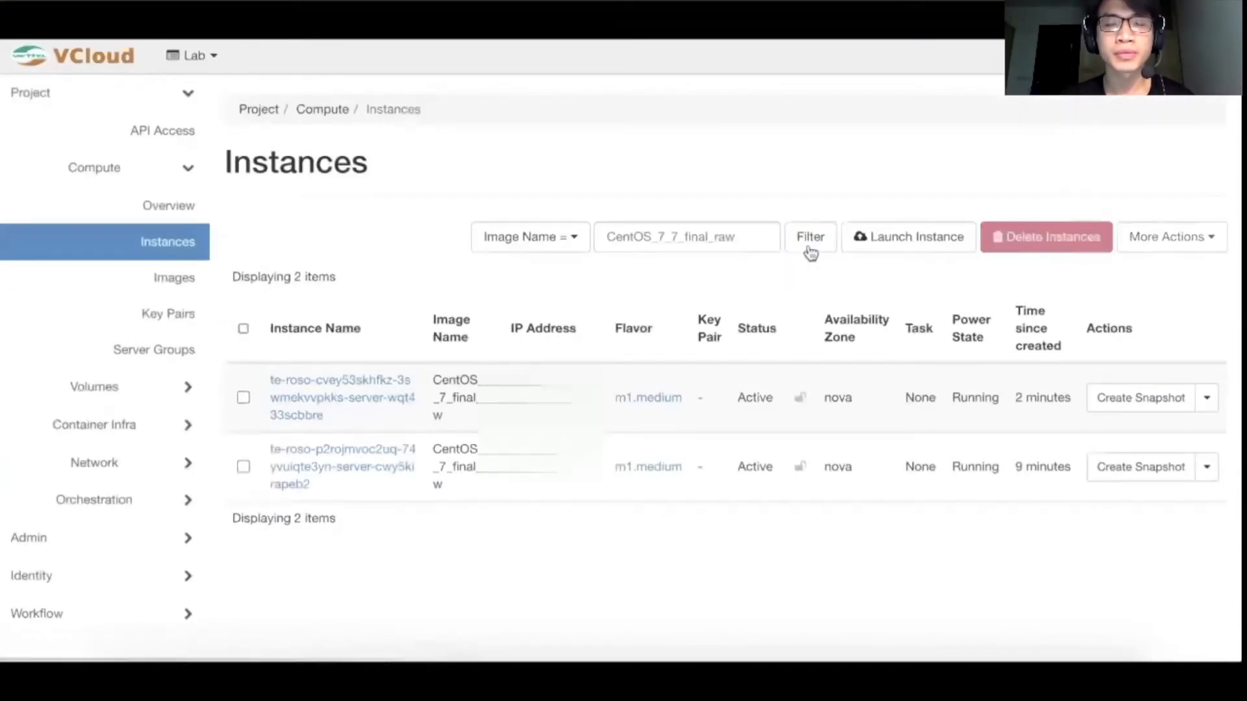
pyautogui.click(813, 249)
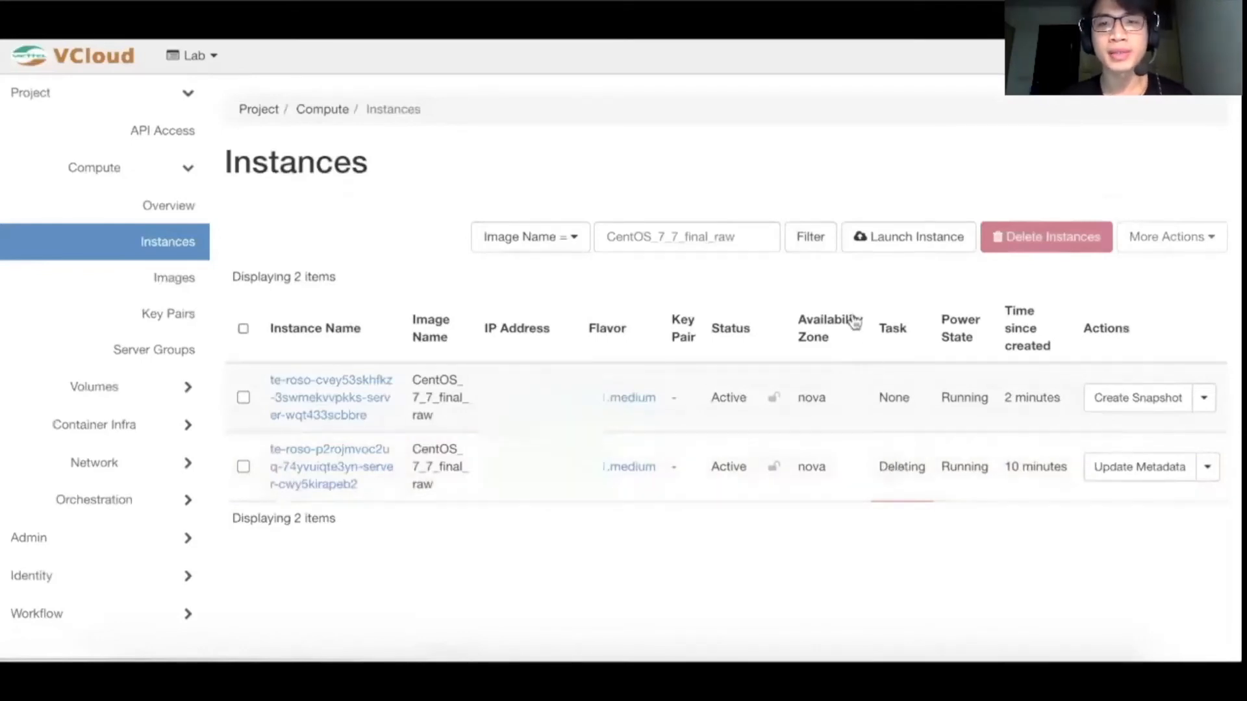
pyautogui.click(813, 235)
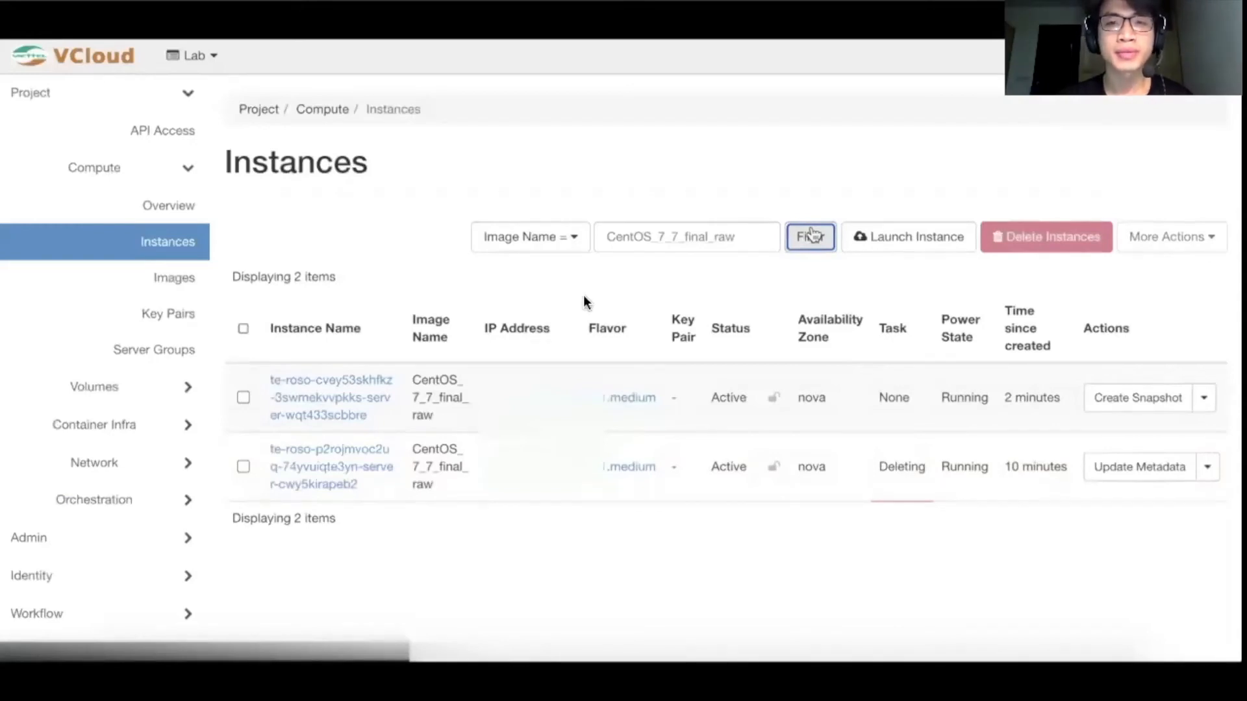
pyautogui.moveTo(602, 314)
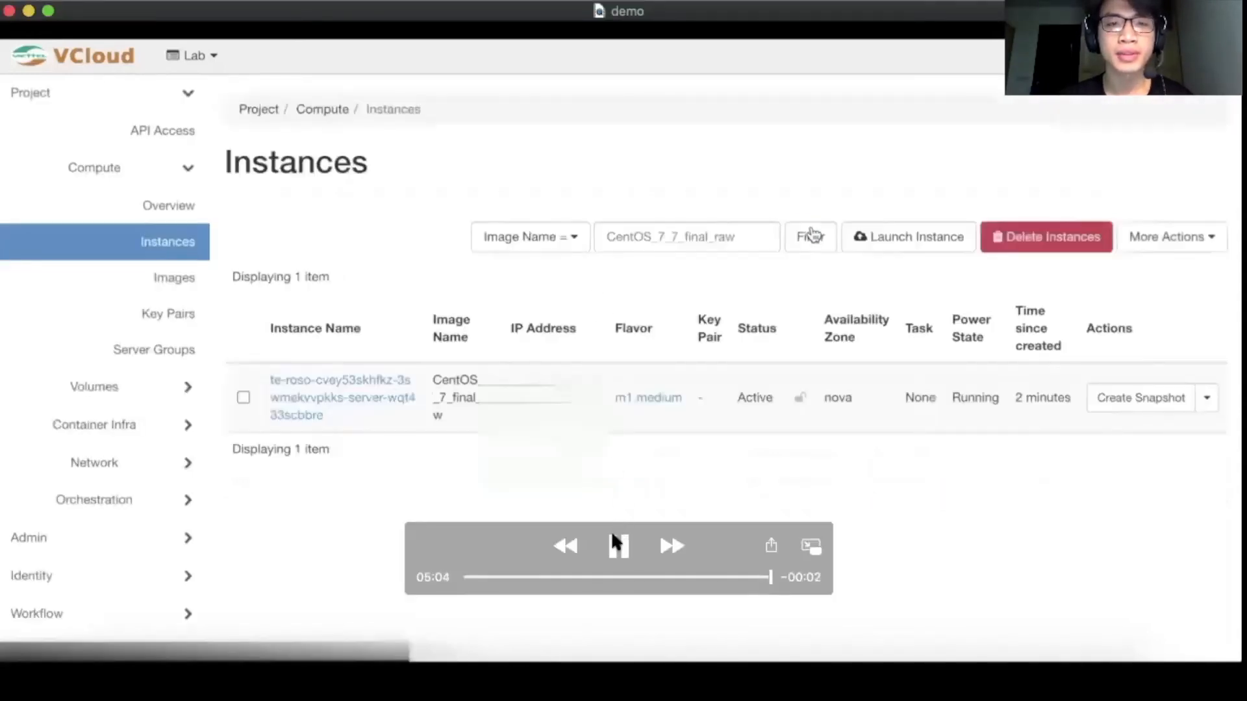
pyautogui.click(616, 539)
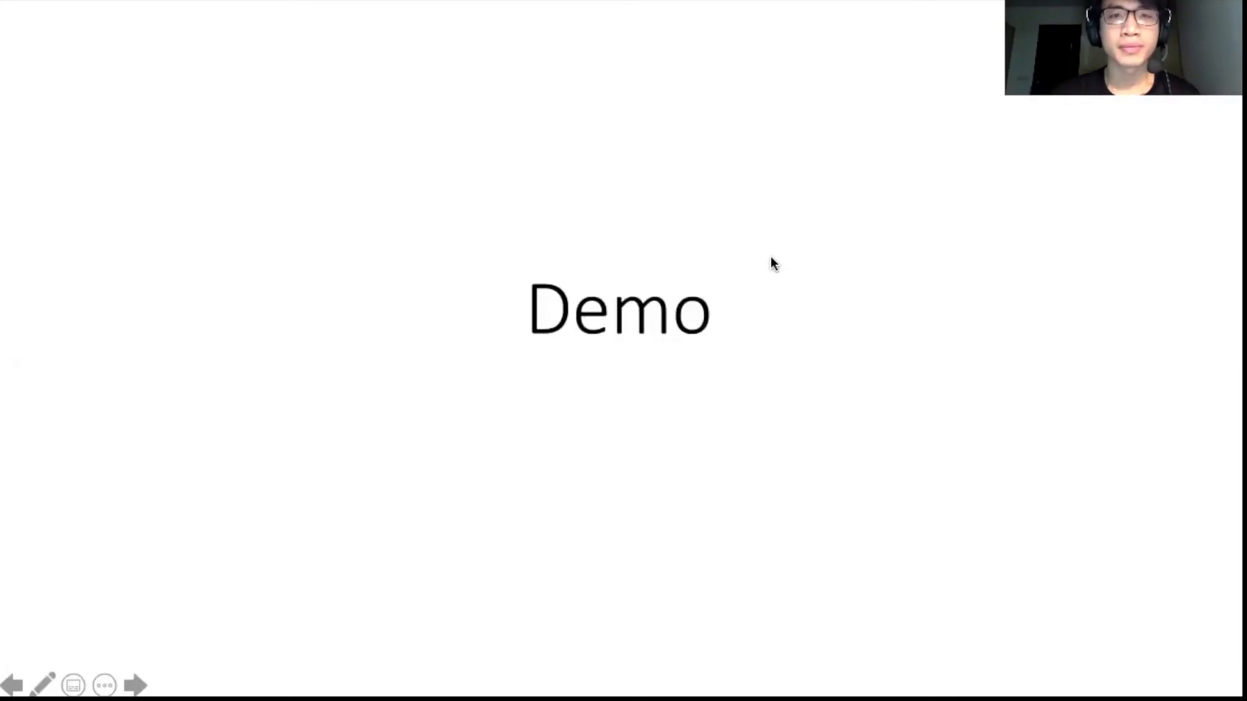
pyautogui.press('Right')
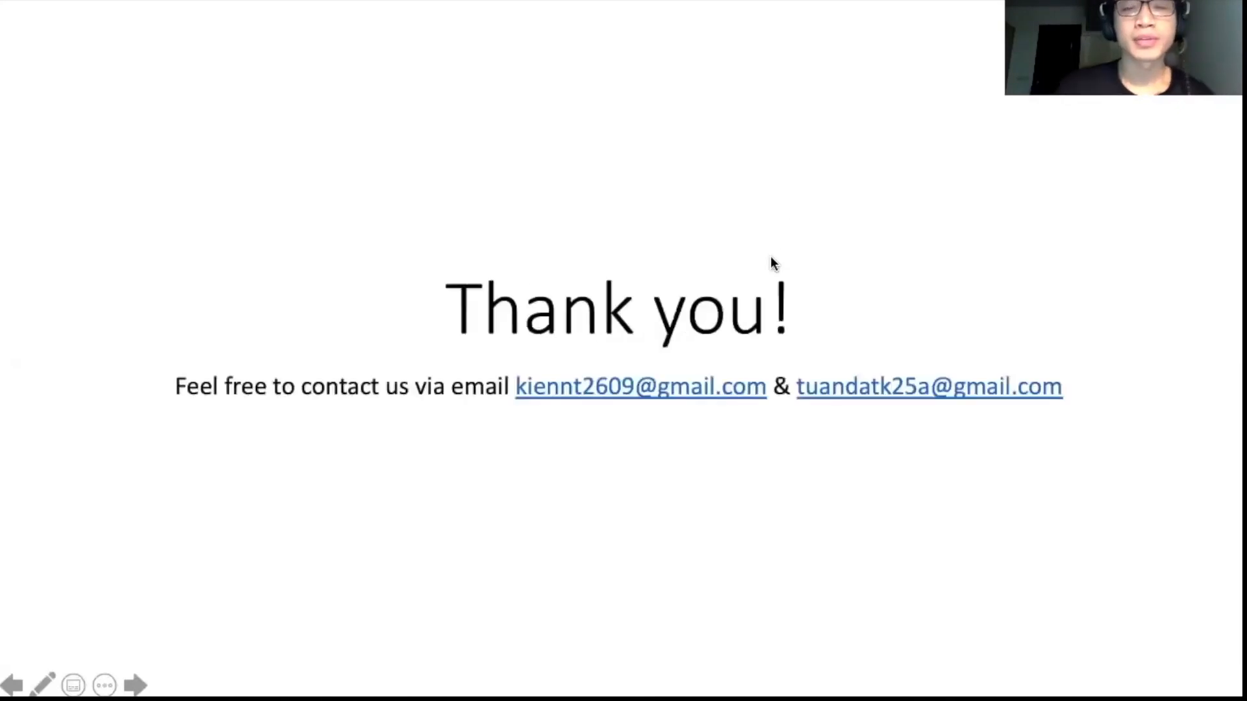